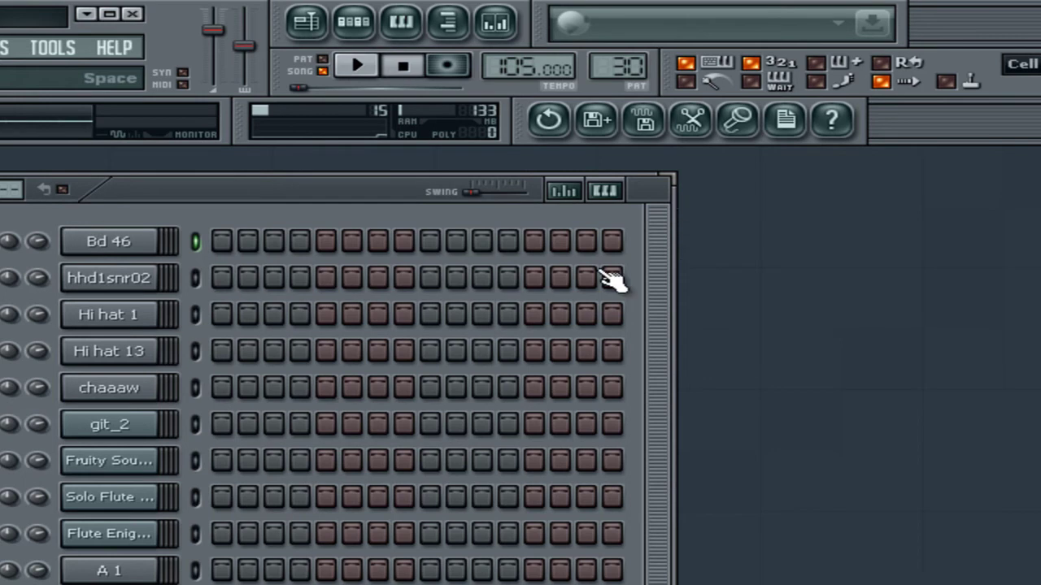
# Look at the Bd 46, hhd1snr02 and Hi hat 1 channel settings and listen briefly to the song
pyautogui.click(122, 248)
pyautogui.click(108, 283)
pyautogui.click(108, 317)
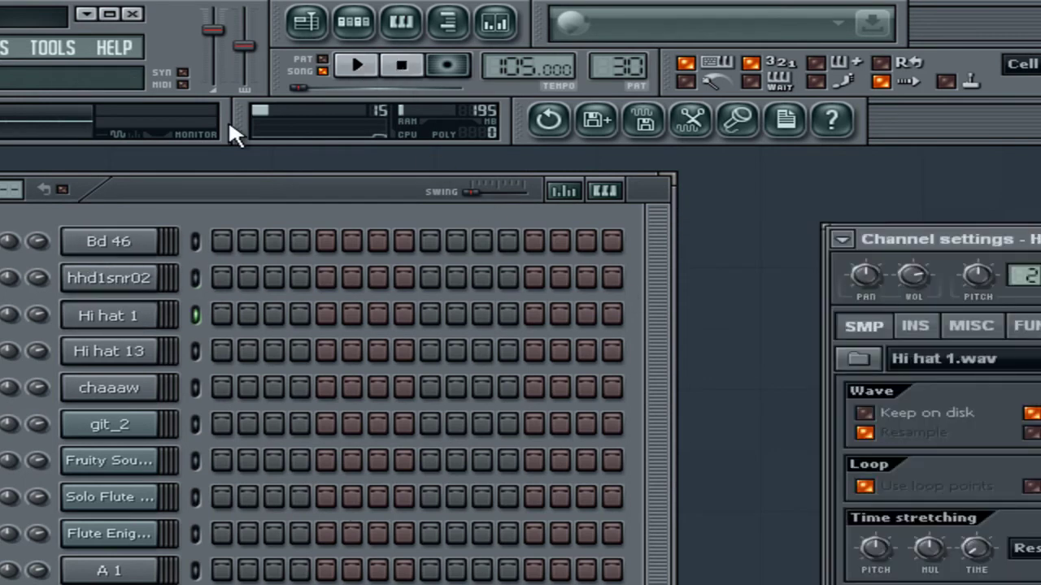
pyautogui.click(122, 242)
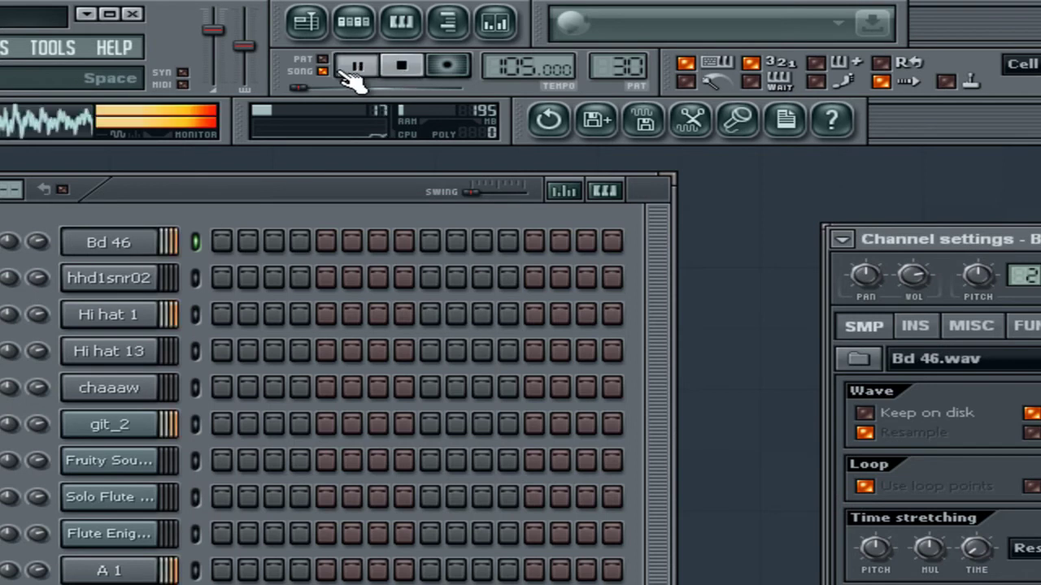
pyautogui.click(407, 70)
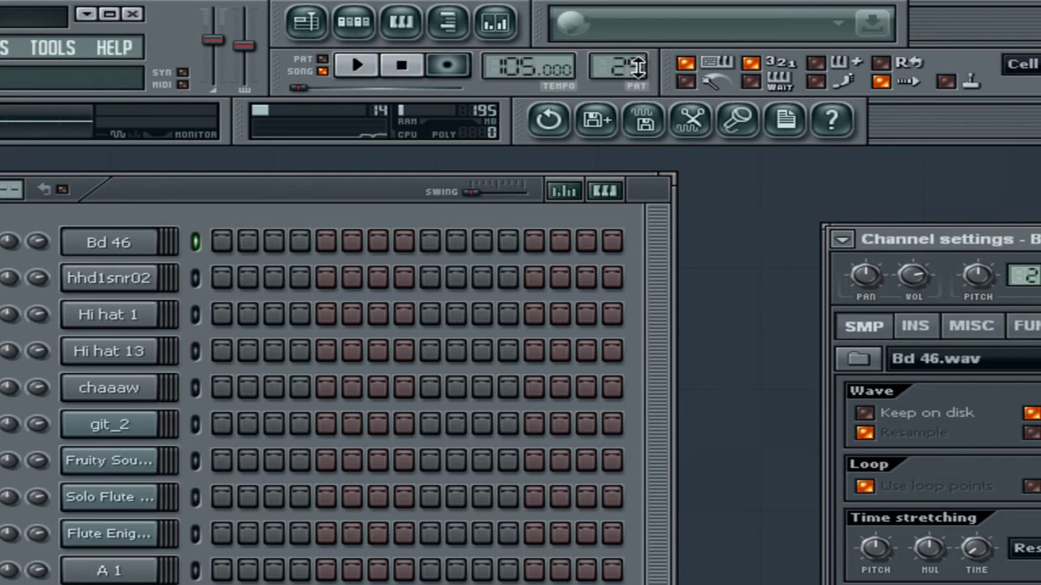
# Play pattern 1 on its own in pattern mode and switch to pattern 2
pyautogui.moveTo(639, 67); pyautogui.dragTo(649, 394)
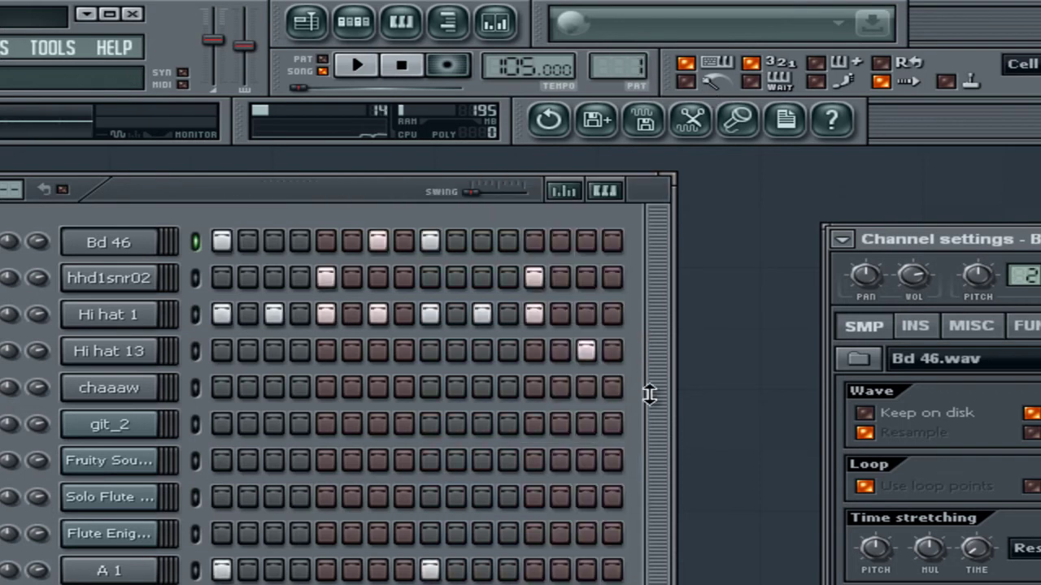
pyautogui.click(359, 67)
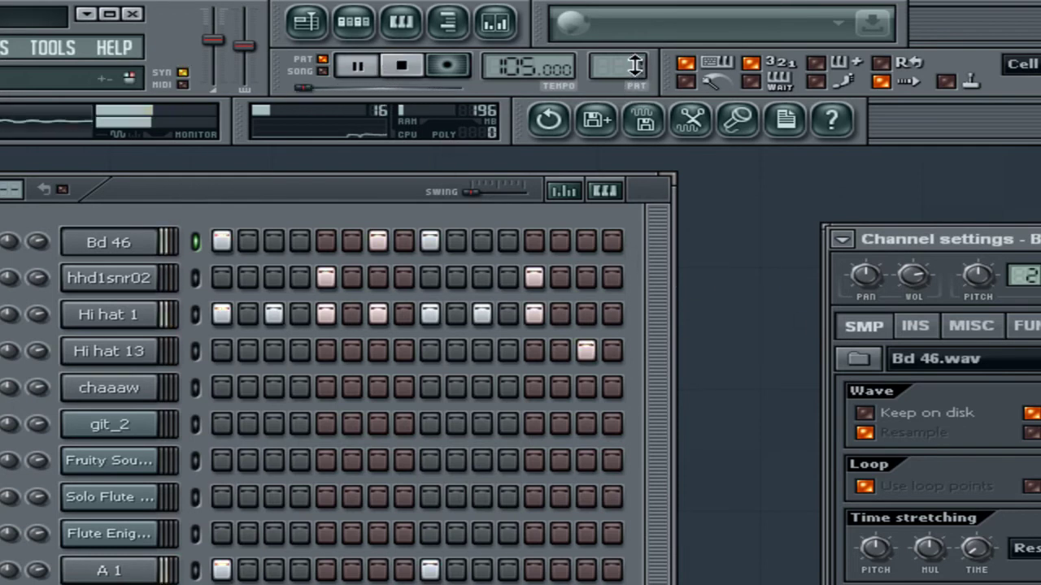
pyautogui.scroll(1, 636, 68)
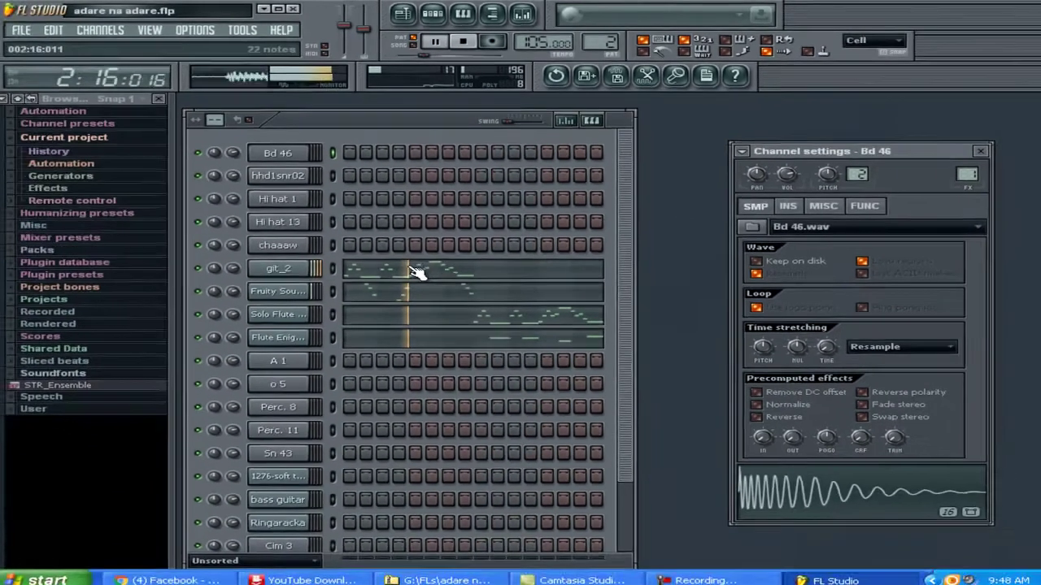
# View the git_2 notes of pattern 2 in the piano roll while it plays
pyautogui.click(328, 424)
pyautogui.click(1007, 115)
pyautogui.moveTo(1007, 116); pyautogui.dragTo(1007, 115)
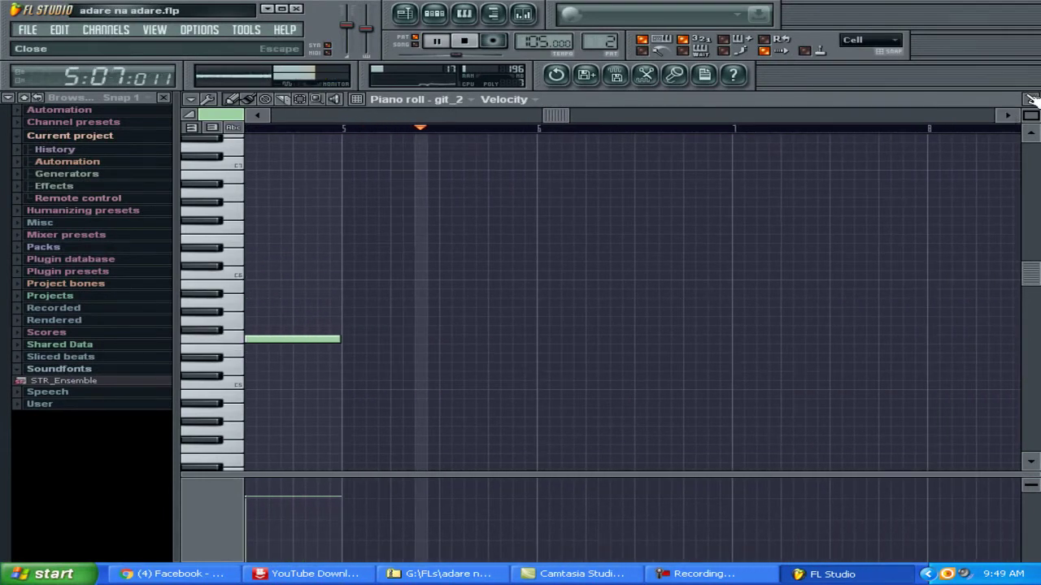
pyautogui.click(1029, 99)
# View the Solo Flute (2) notes of pattern 2 in the piano roll and stop playback
pyautogui.click(519, 314)
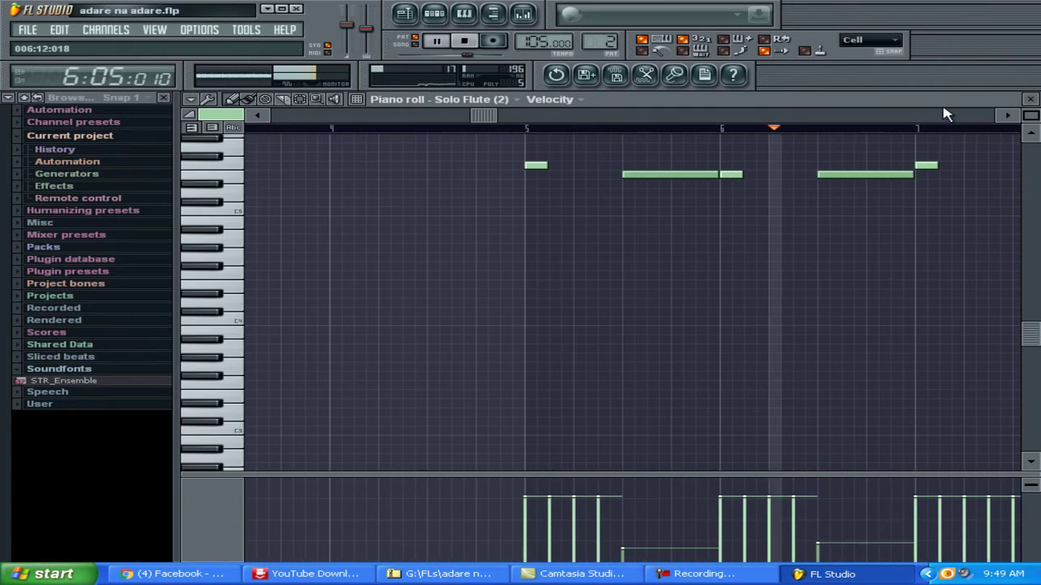
pyautogui.click(1007, 117)
pyautogui.moveTo(1032, 335); pyautogui.dragTo(1031, 293)
pyautogui.click(1007, 117)
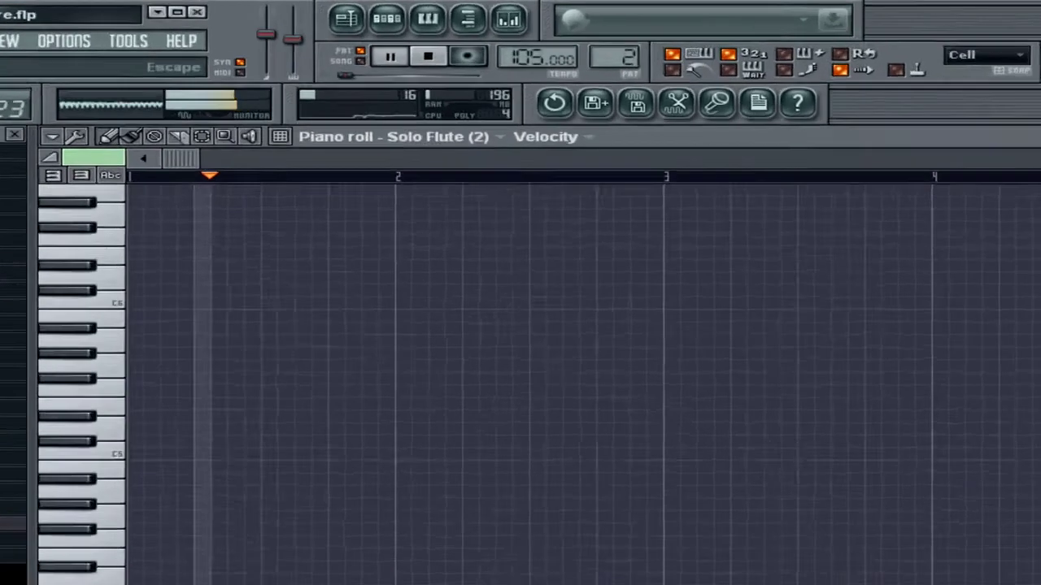
pyautogui.click(1030, 100)
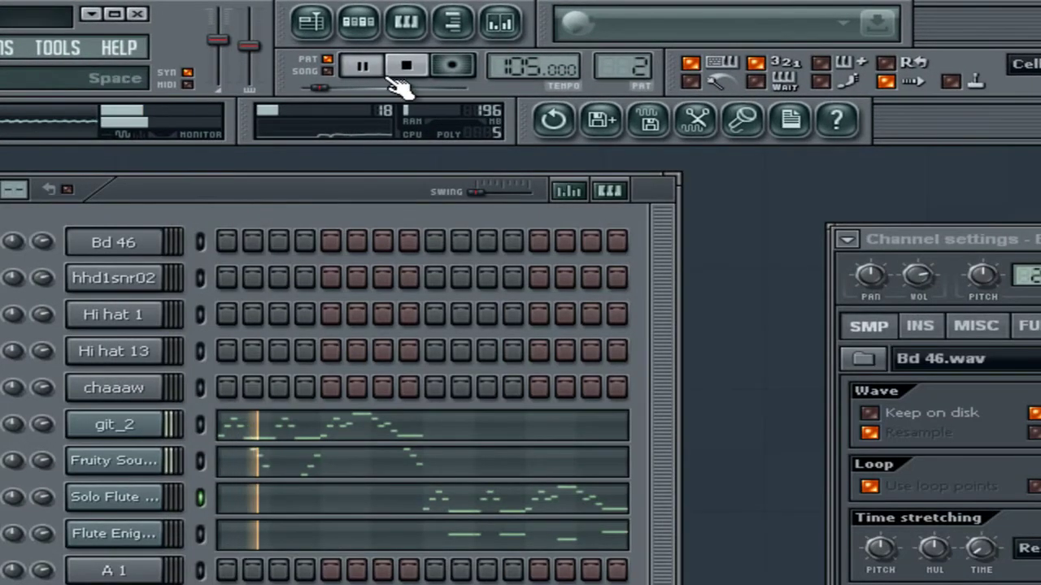
pyautogui.click(408, 66)
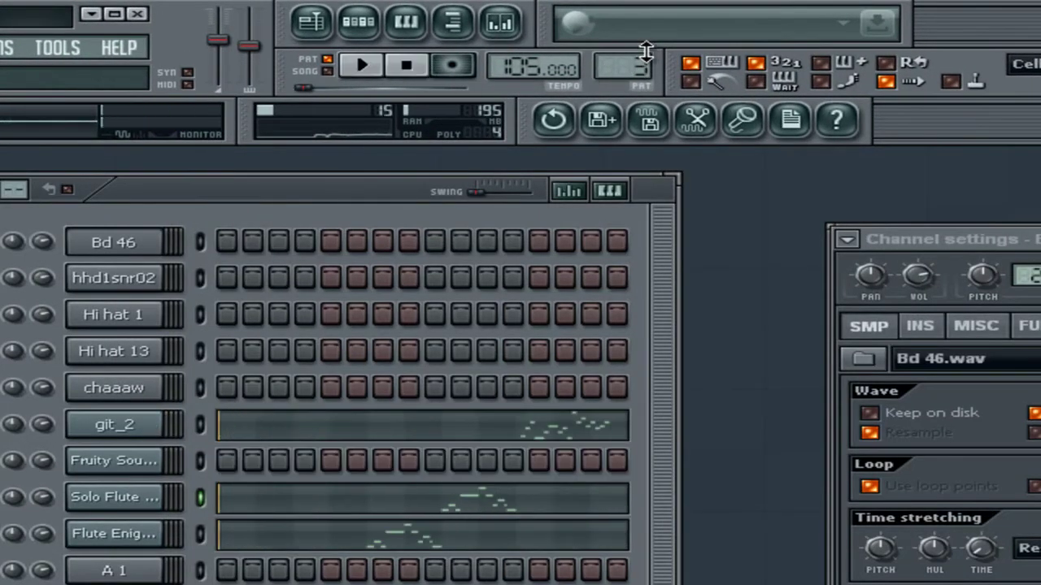
# View the git_2 notes of pattern 3 in the piano roll, with playback positioned at bar 8
pyautogui.click(494, 435)
pyautogui.moveTo(104, 192); pyautogui.dragTo(508, 185)
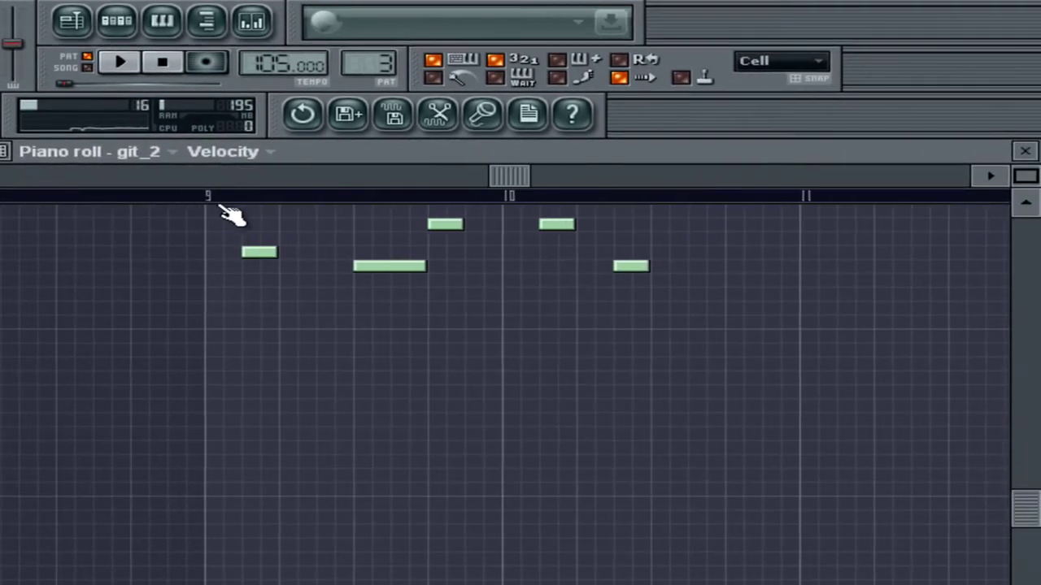
pyautogui.click(203, 177)
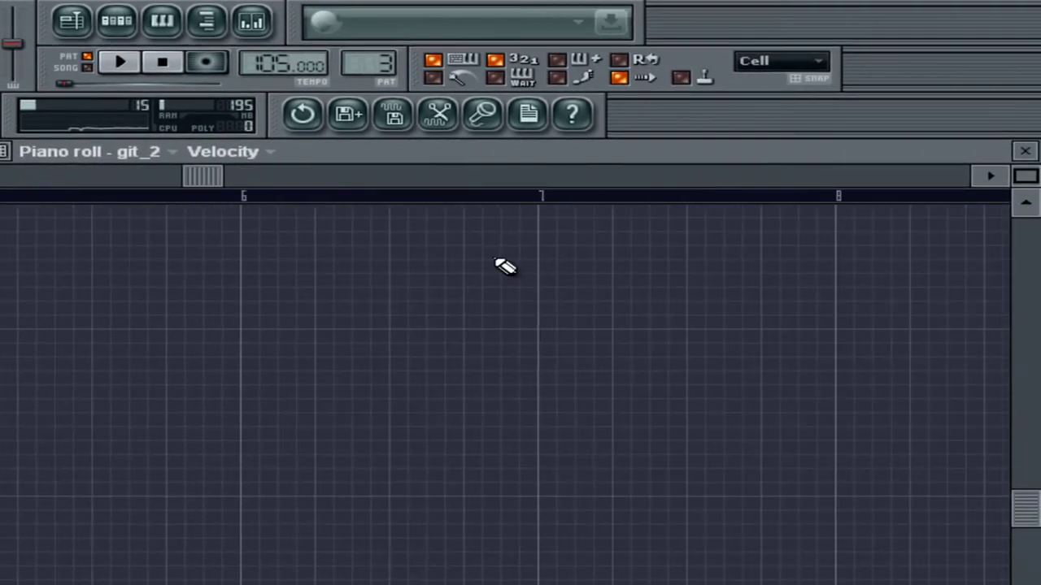
pyautogui.click(900, 198)
pyautogui.click(1000, 172)
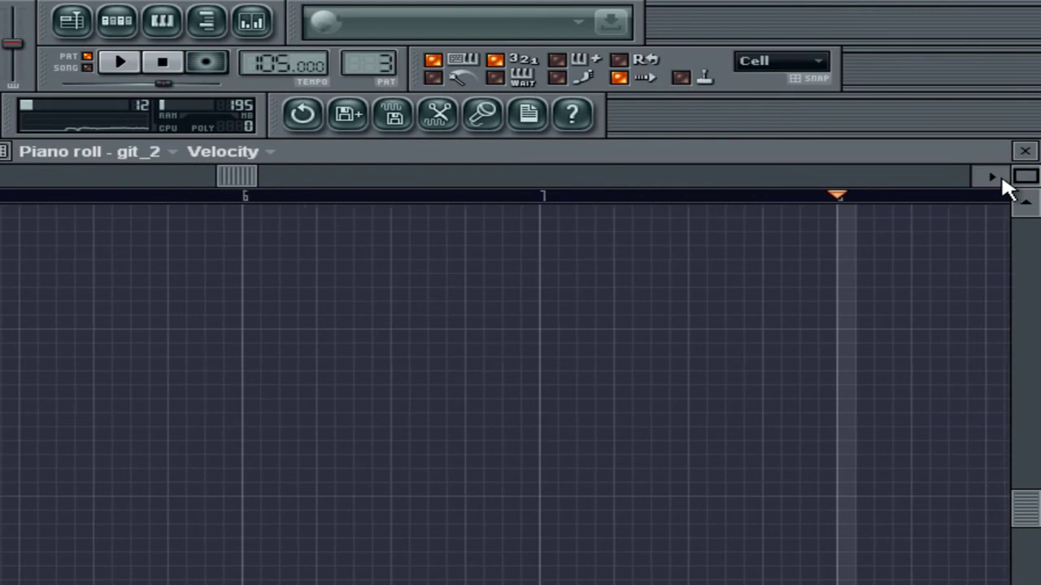
pyautogui.moveTo(1033, 507); pyautogui.dragTo(1029, 443)
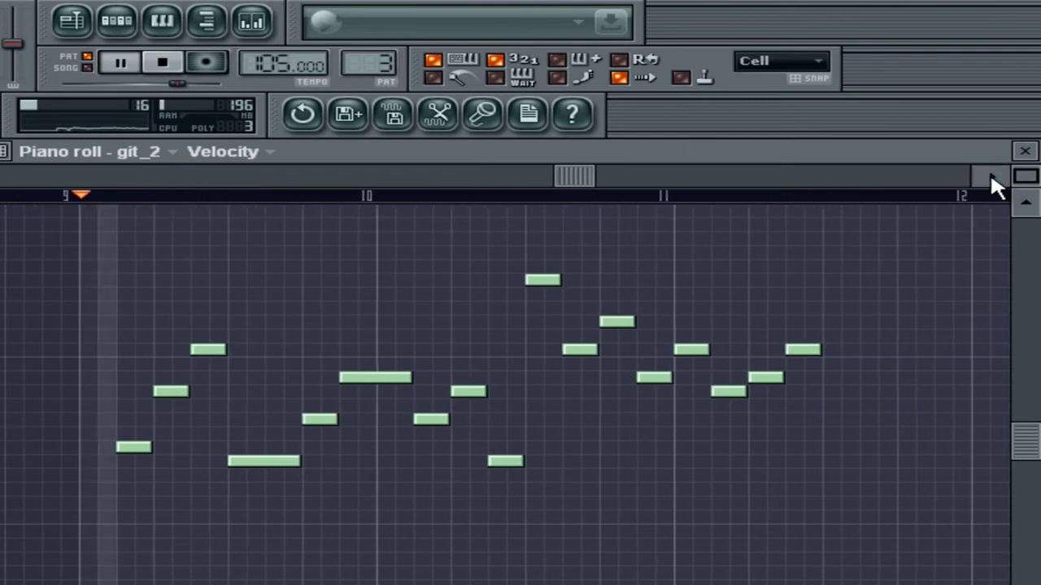
pyautogui.click(1025, 151)
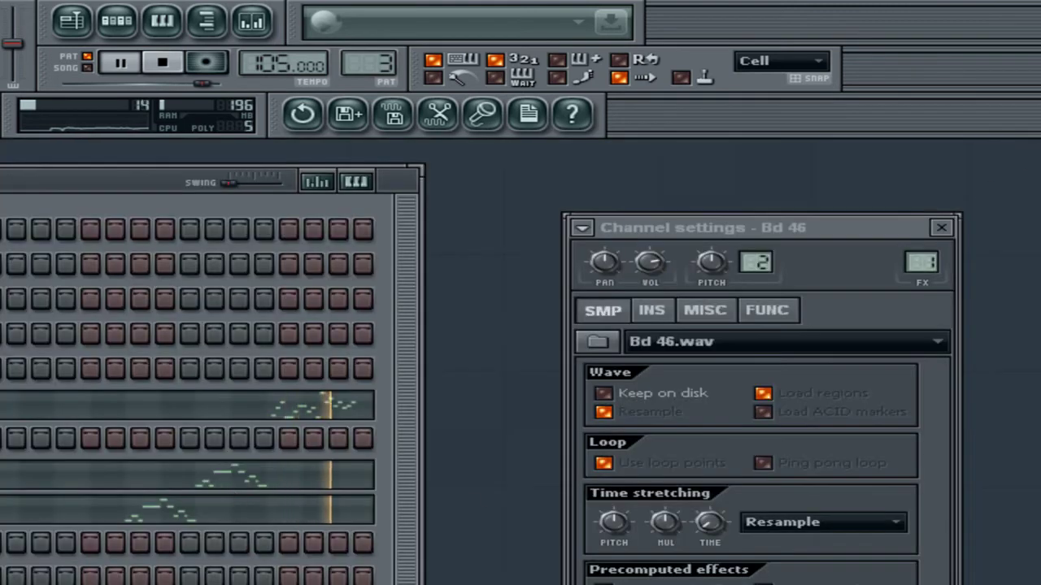
# View the 1276-soft tenor sax notes of pattern 3 in the piano roll while playing from the start
pyautogui.click(17, 579)
pyautogui.click(165, 65)
pyautogui.click(123, 65)
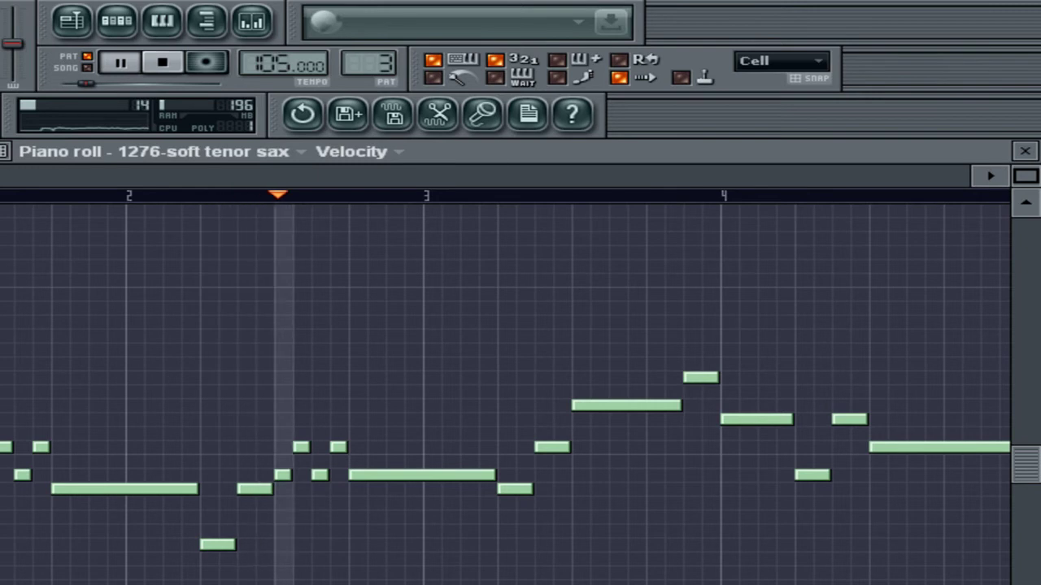
pyautogui.click(991, 176)
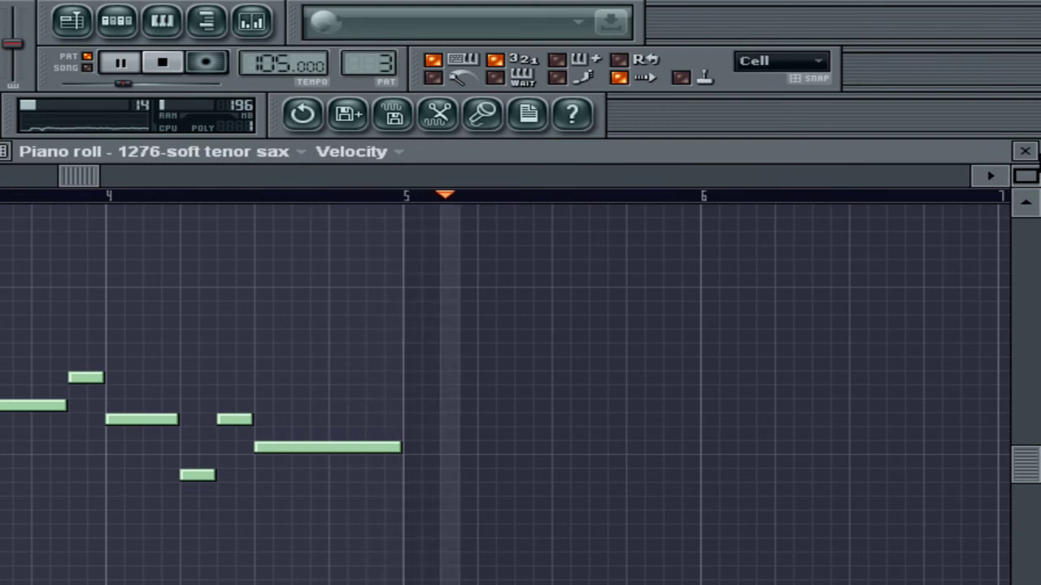
pyautogui.click(1024, 151)
# View the Flute Enigma notes of pattern 3 in the piano roll
pyautogui.click(242, 517)
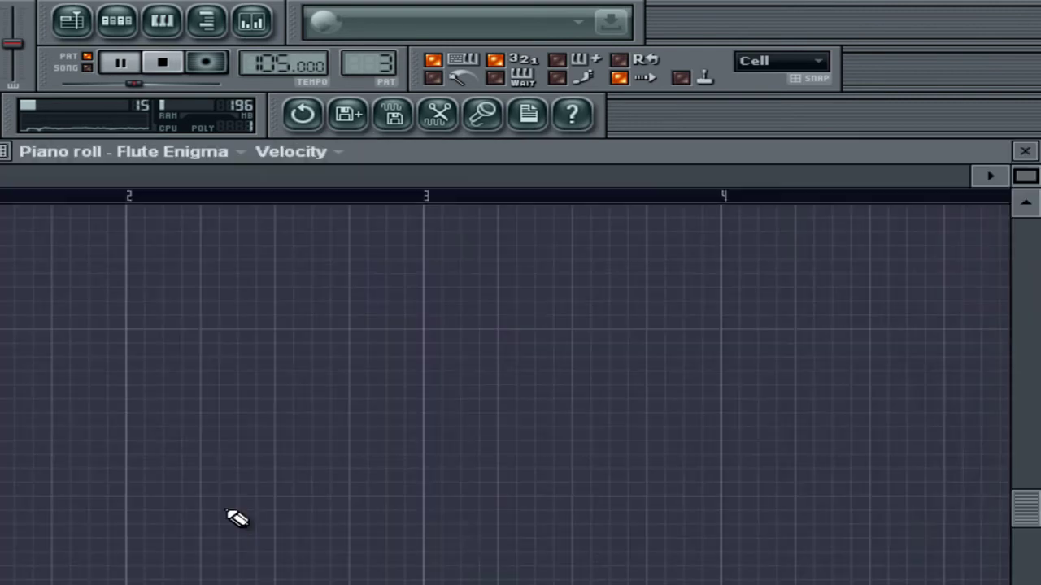
pyautogui.click(1024, 234)
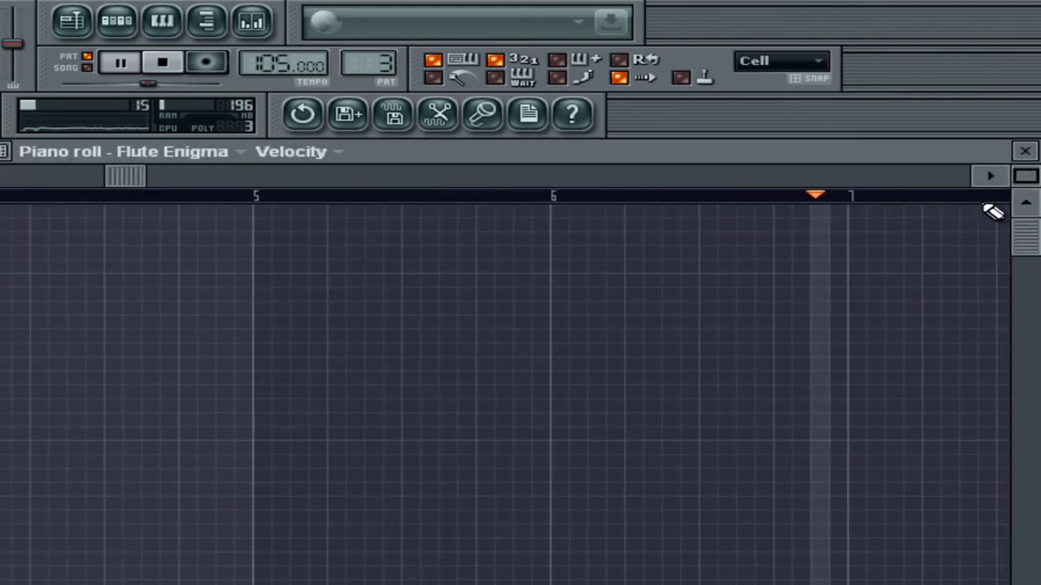
pyautogui.moveTo(1023, 248); pyautogui.dragTo(1035, 425)
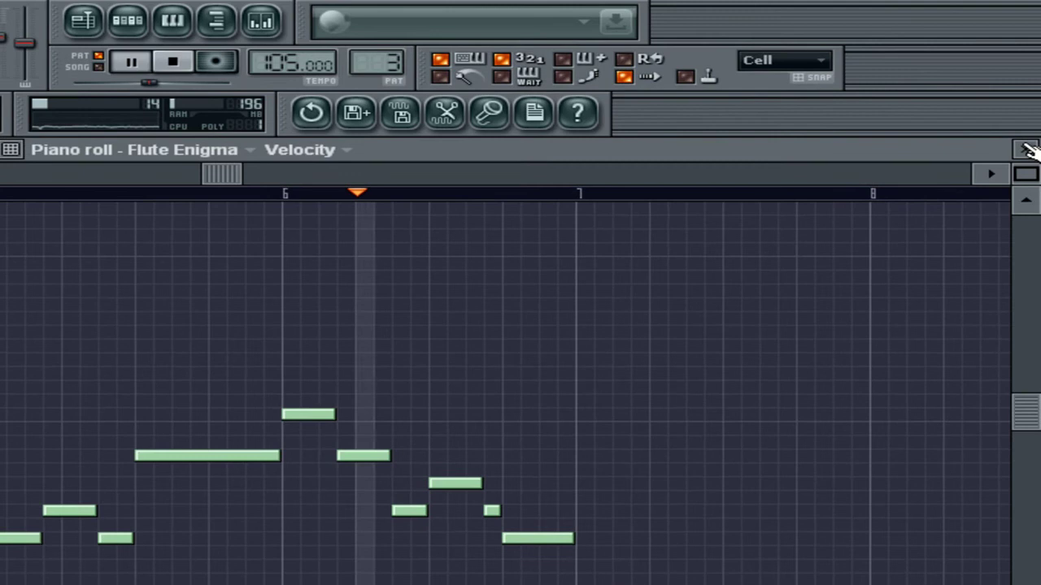
pyautogui.click(1026, 149)
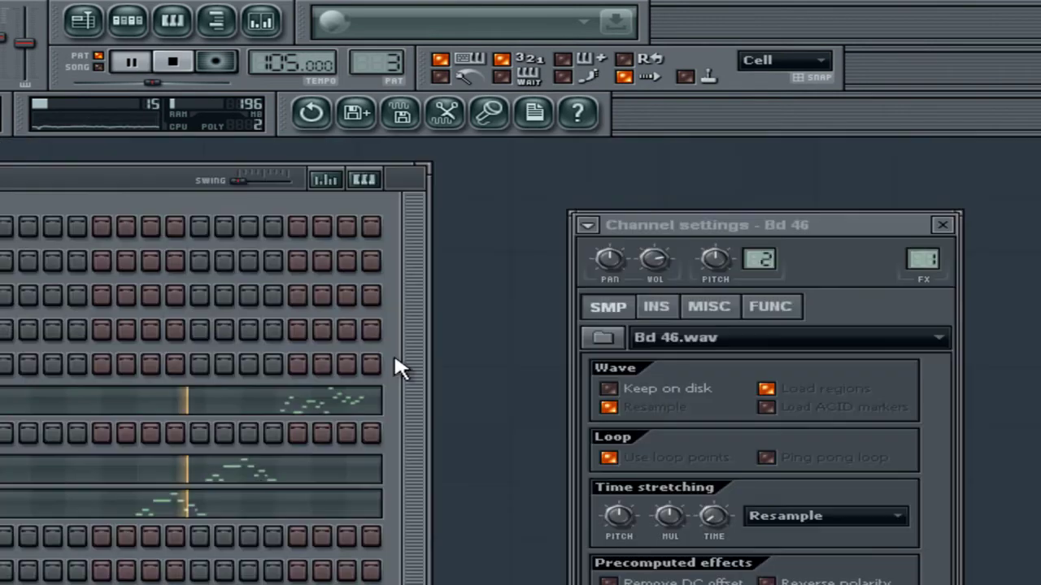
# View the Solo Flute (2) notes of pattern 3 through bar 9 and stop playback
pyautogui.click(302, 475)
pyautogui.moveTo(1036, 507); pyautogui.dragTo(1033, 433)
pyautogui.click(991, 174)
pyautogui.click(992, 174)
pyautogui.click(992, 174)
pyautogui.click(992, 174)
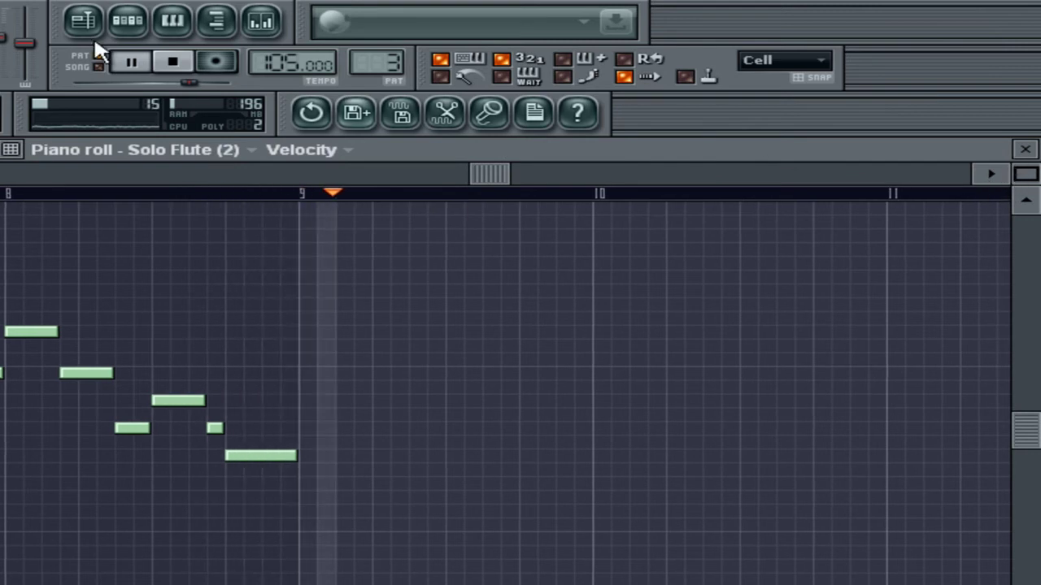
pyautogui.click(172, 62)
pyautogui.click(1024, 151)
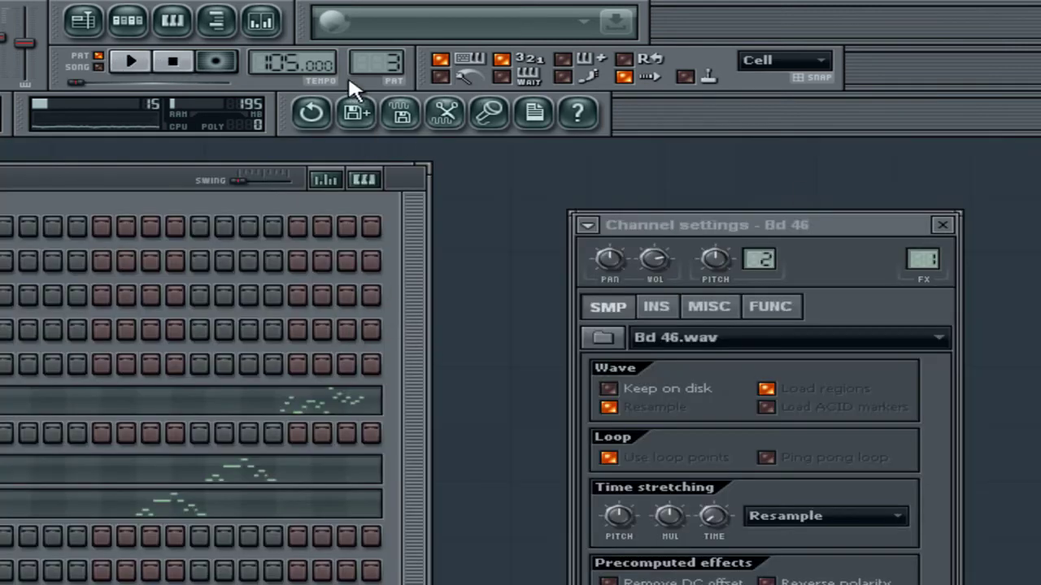
# Play pattern 5 and view the bass guitar's soundfont settings and the Ringaracka guitar plugin
pyautogui.moveTo(396, 62); pyautogui.dragTo(390, 43)
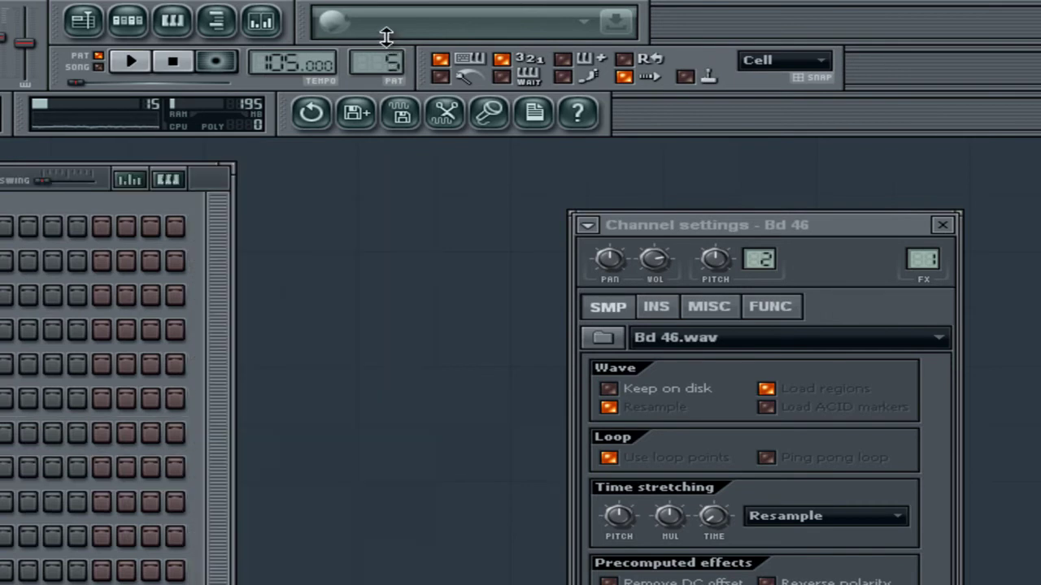
pyautogui.click(2, 364)
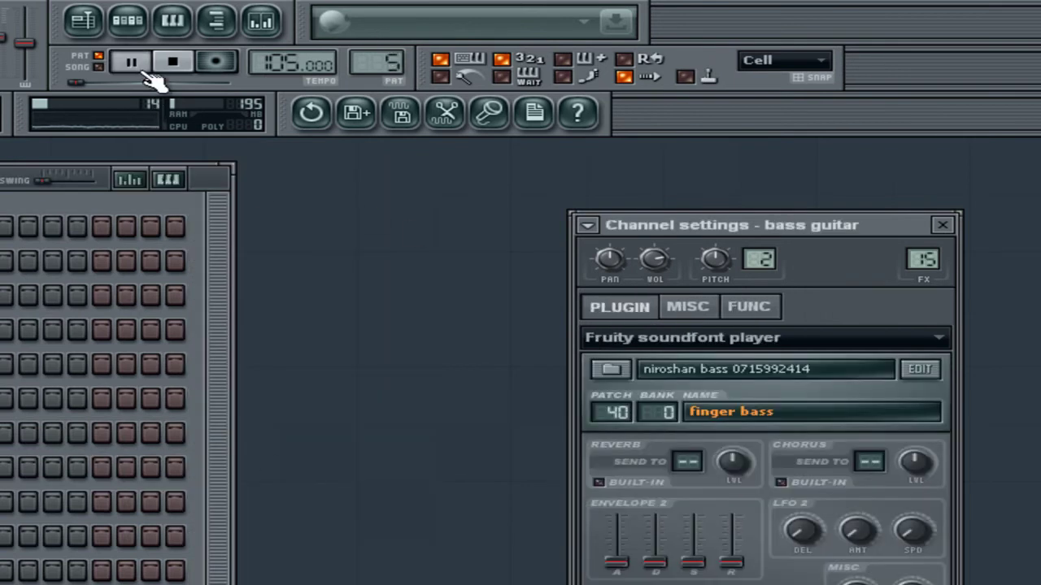
pyautogui.moveTo(219, 451); pyautogui.dragTo(220, 554)
pyautogui.click(2, 368)
pyautogui.click(2, 367)
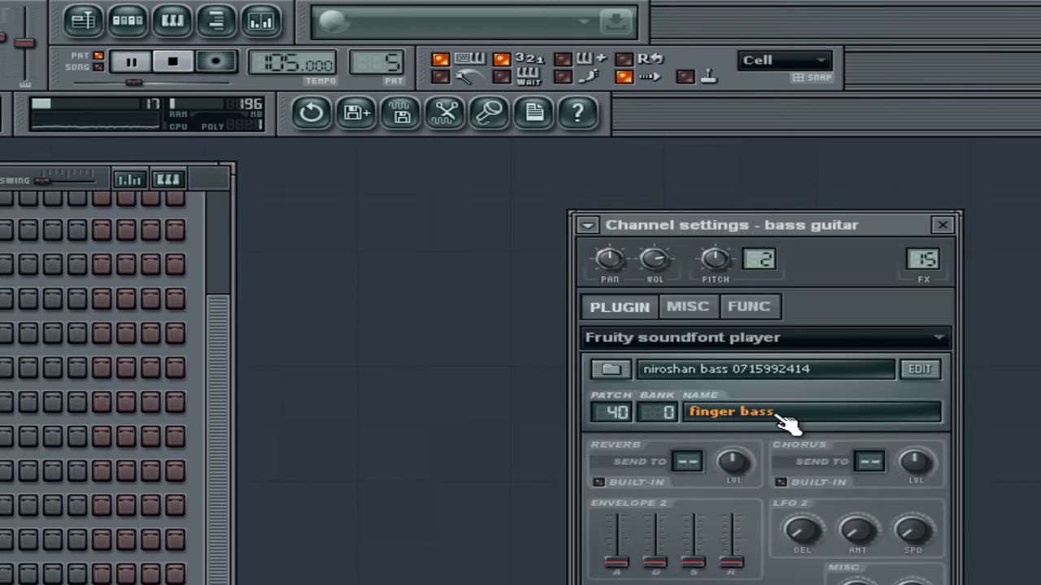
pyautogui.click(2, 402)
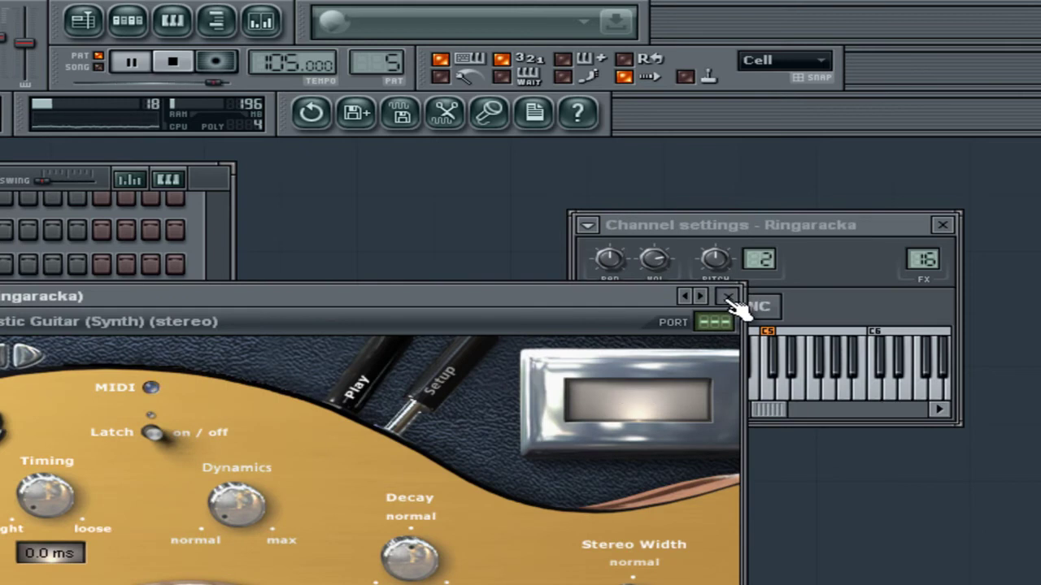
pyautogui.click(732, 295)
# View the bass guitar notes of pattern 4 in the piano roll and stop playback
pyautogui.click(1, 439)
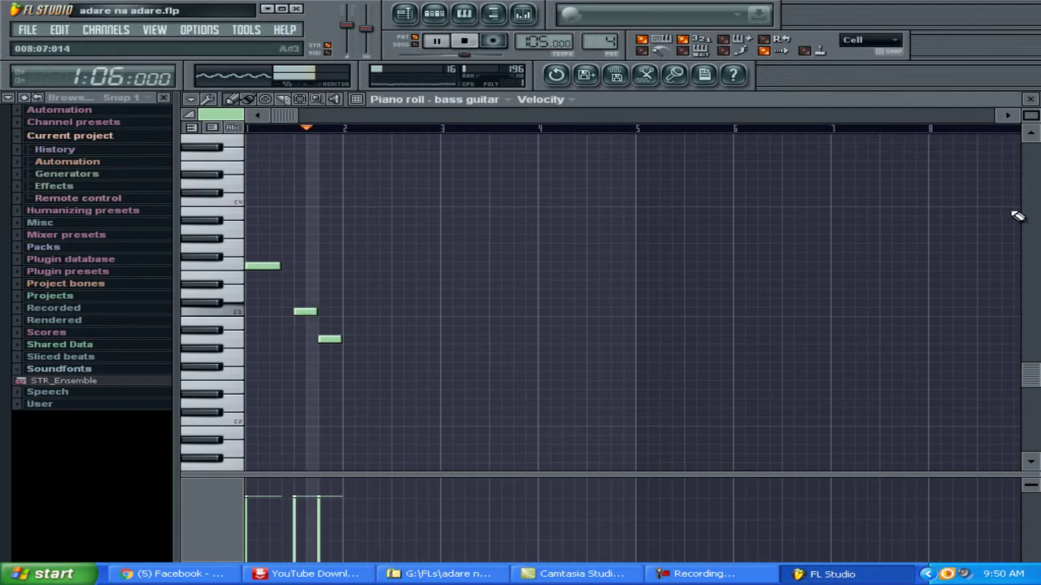
pyautogui.click(1030, 99)
pyautogui.click(464, 41)
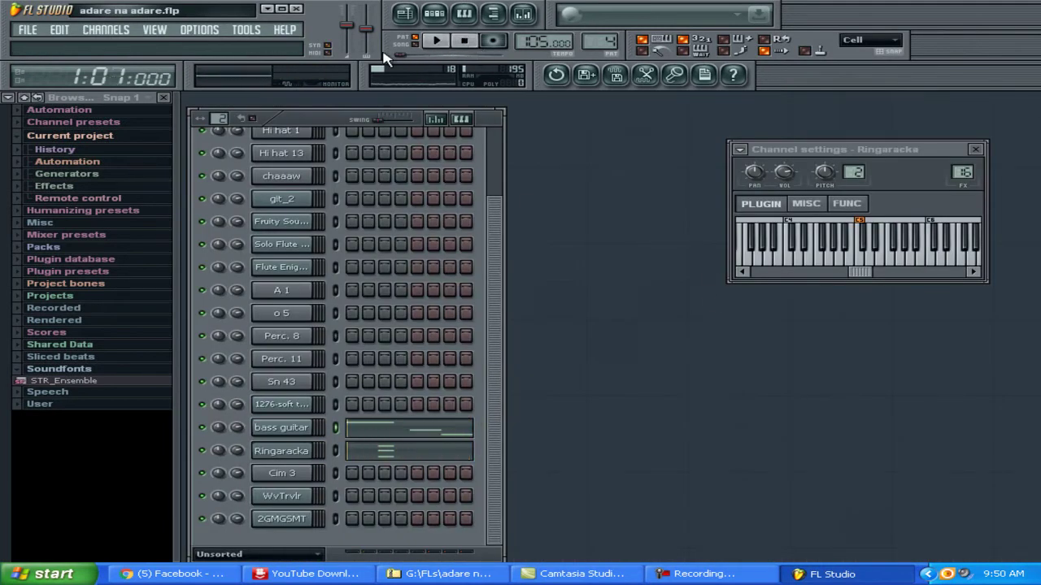
# Open the Playlist and play the intr pattern on its own in pattern mode
pyautogui.click(405, 14)
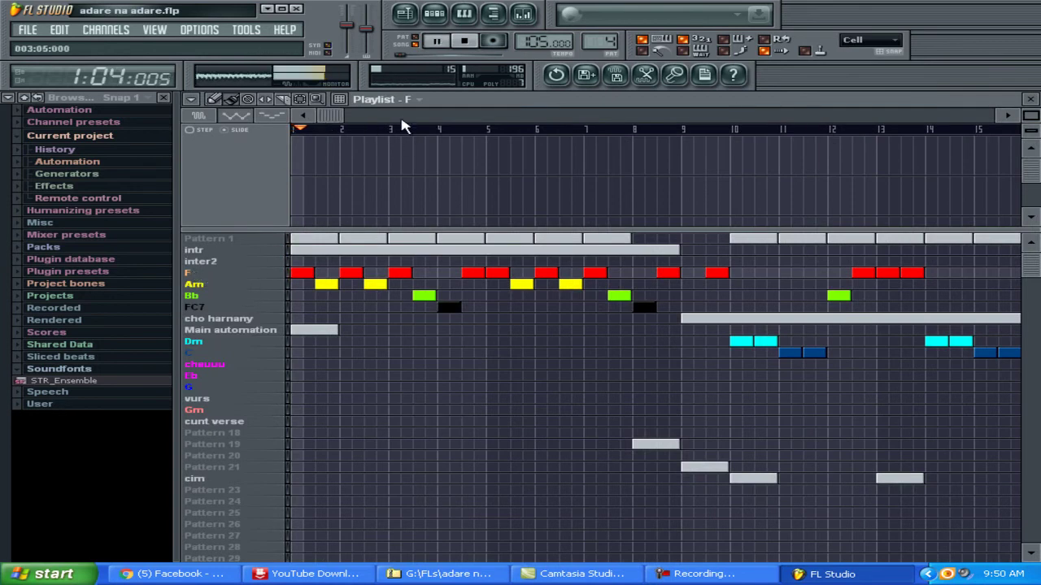
pyautogui.click(415, 38)
pyautogui.click(197, 265)
pyautogui.click(199, 276)
pyautogui.click(203, 261)
pyautogui.click(203, 249)
pyautogui.press('space')
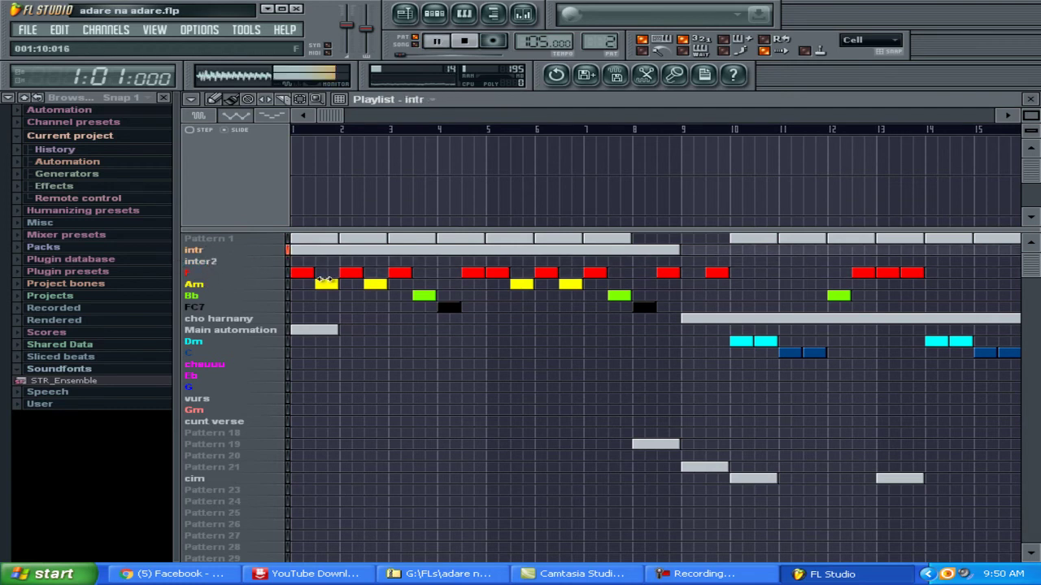
# Audition the inter2, F, Am, Bb, FC7, cho harnany, Dm and chauuu patterns one after another from the Playlist
pyautogui.click(198, 264)
pyautogui.click(193, 274)
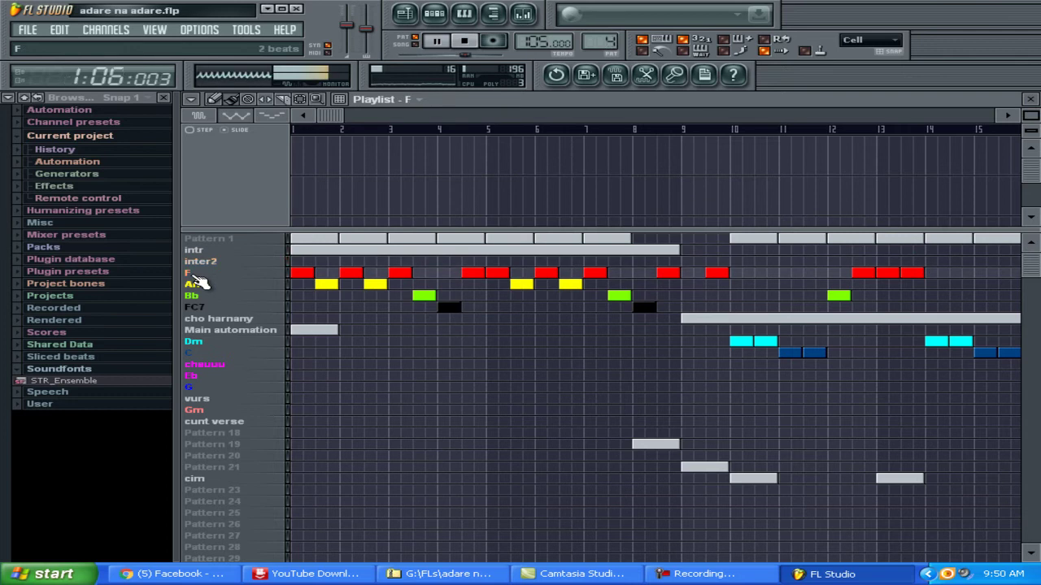
pyautogui.click(199, 282)
pyautogui.click(203, 295)
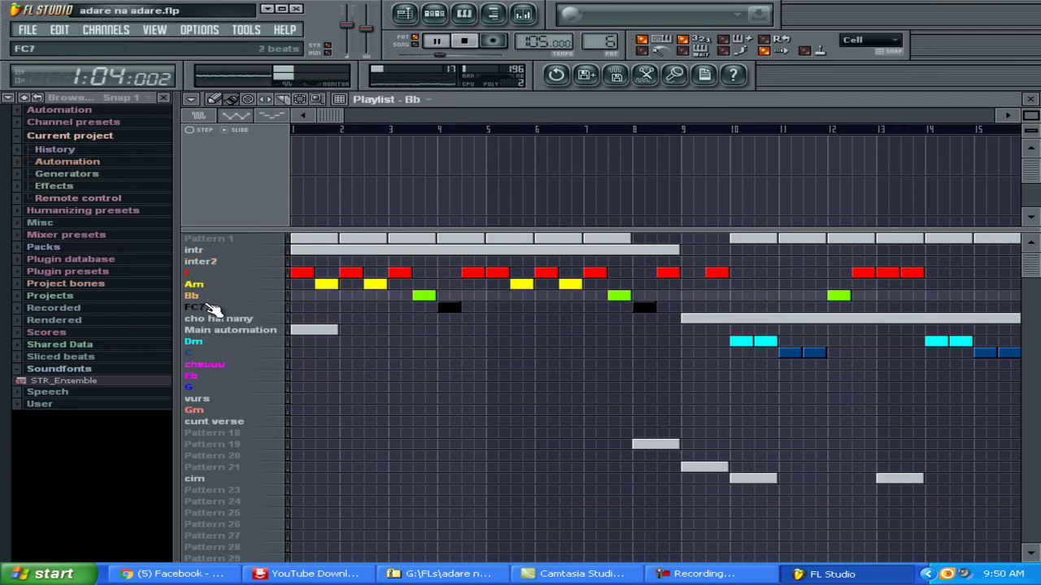
pyautogui.click(203, 307)
pyautogui.click(220, 319)
pyautogui.click(199, 342)
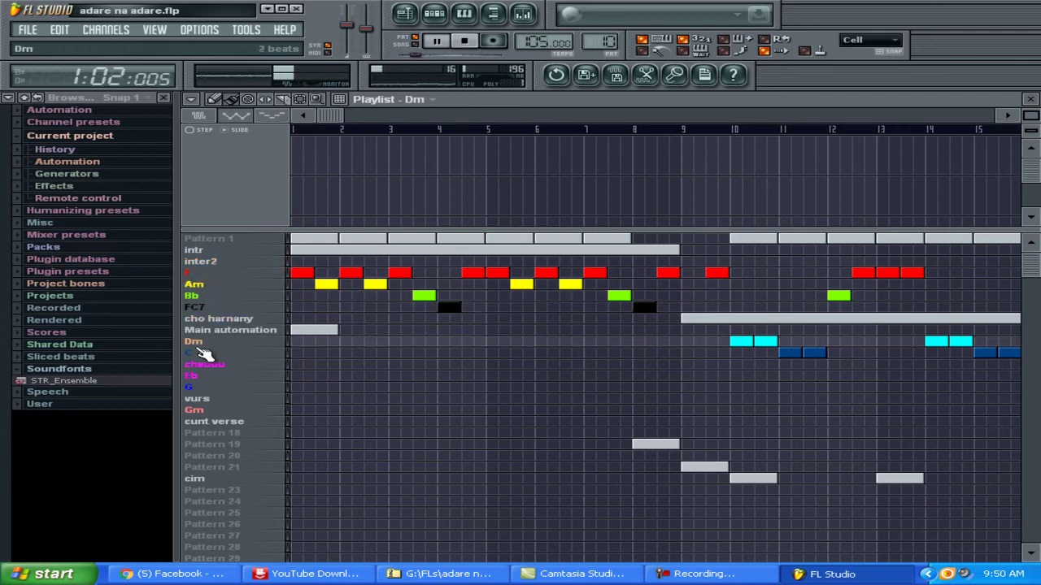
pyautogui.click(204, 365)
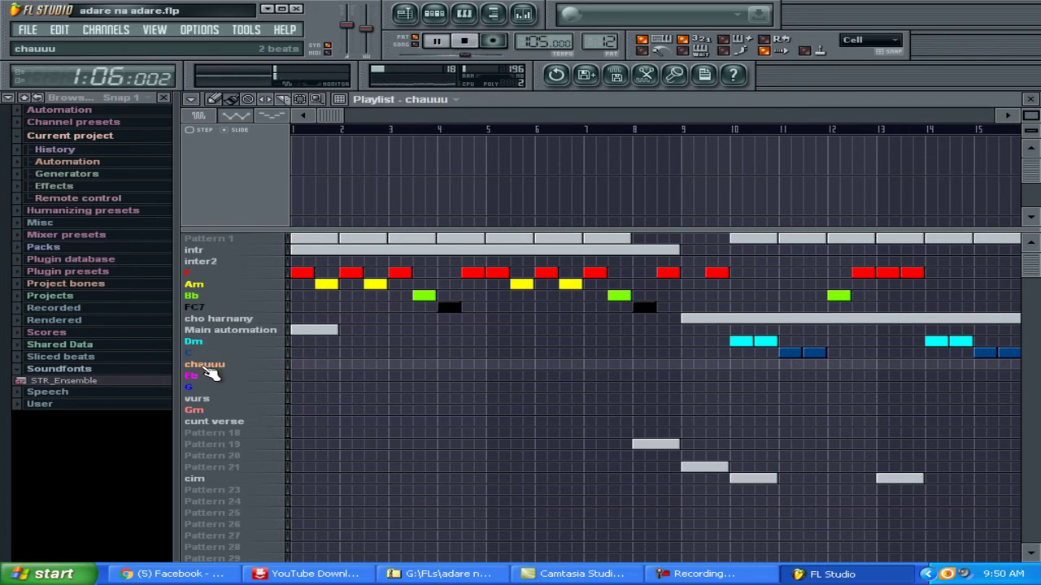
# View the miscellaneous channel settings of the chaaaw sample and return to the Playlist
pyautogui.click(410, 14)
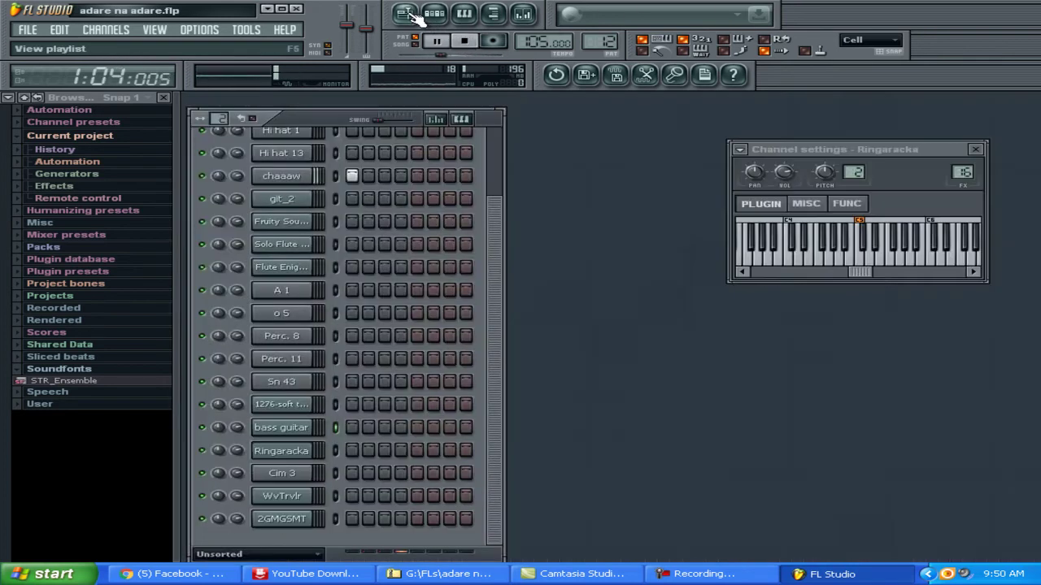
pyautogui.click(281, 176)
pyautogui.click(809, 203)
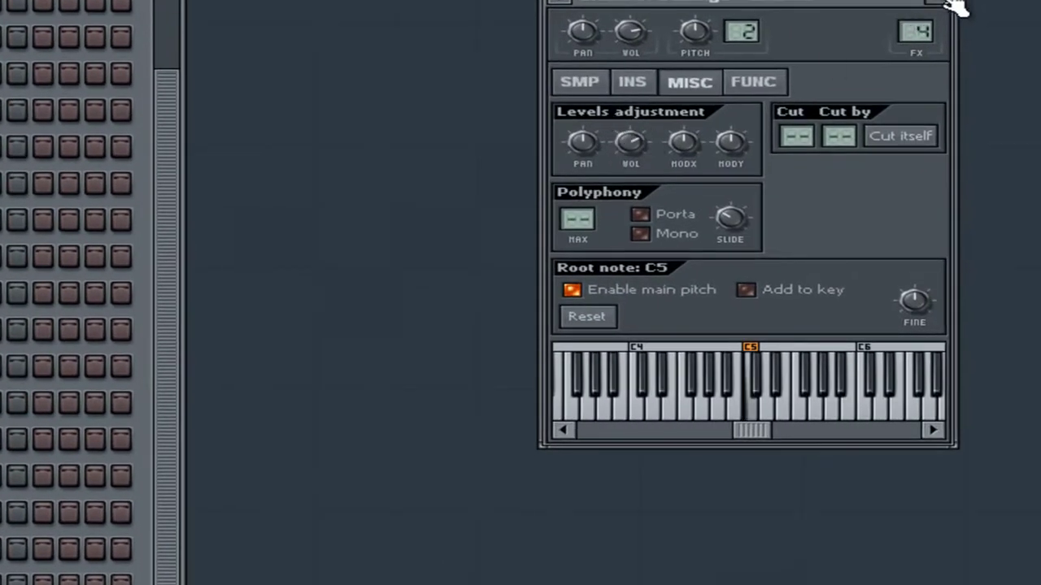
pyautogui.click(950, 2)
pyautogui.click(681, 1)
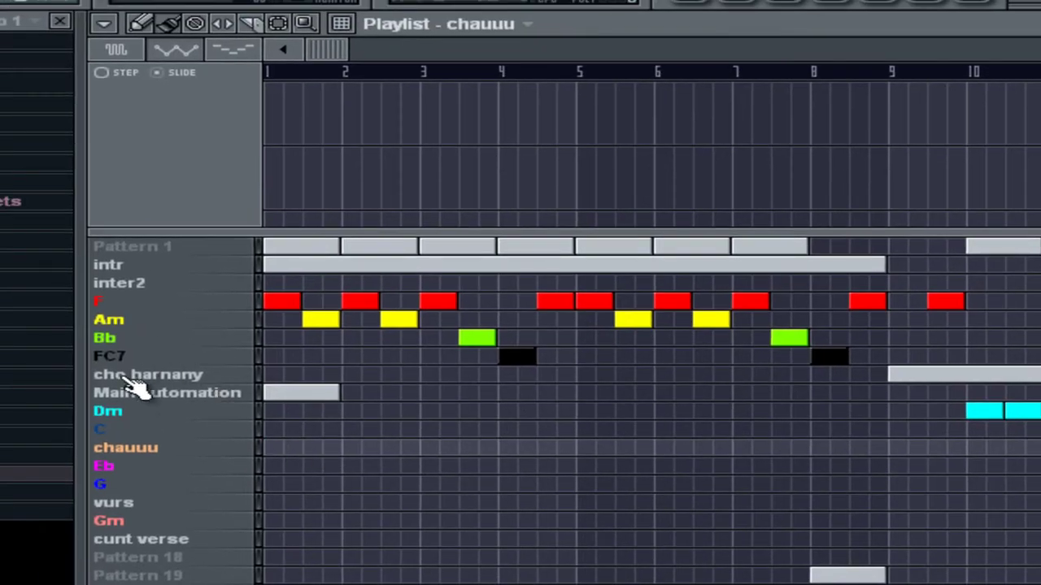
# Audition the patterns from cho harnany and Main automation through chauuu, Eb, G, vurs and cunt verse down to Pattern 18 and Pattern 19
pyautogui.click(124, 377)
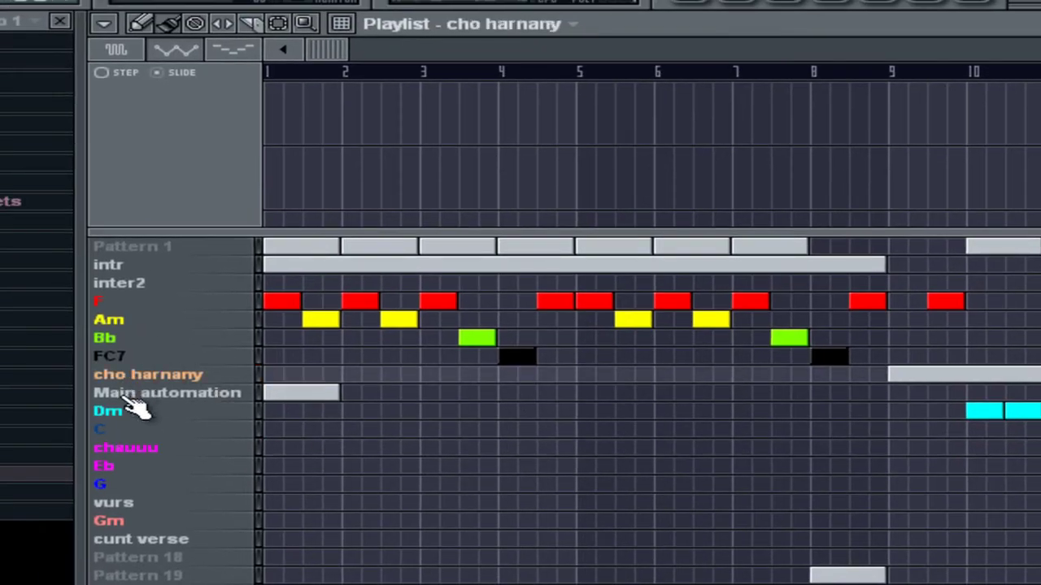
pyautogui.click(127, 398)
pyautogui.click(129, 452)
pyautogui.click(109, 469)
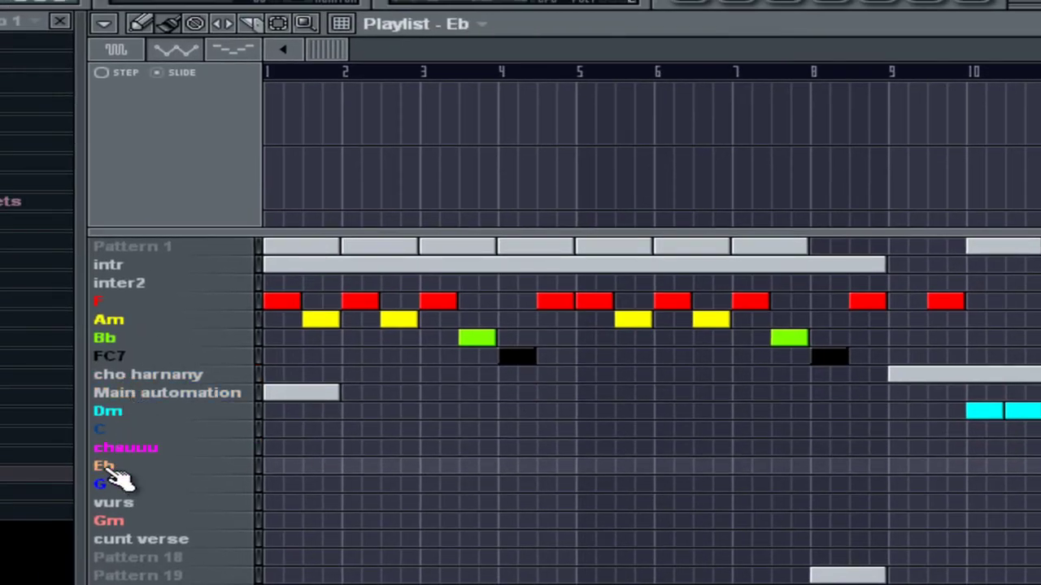
pyautogui.click(116, 488)
pyautogui.click(120, 504)
pyautogui.click(122, 539)
pyautogui.click(134, 557)
pyautogui.click(142, 582)
pyautogui.click(145, 575)
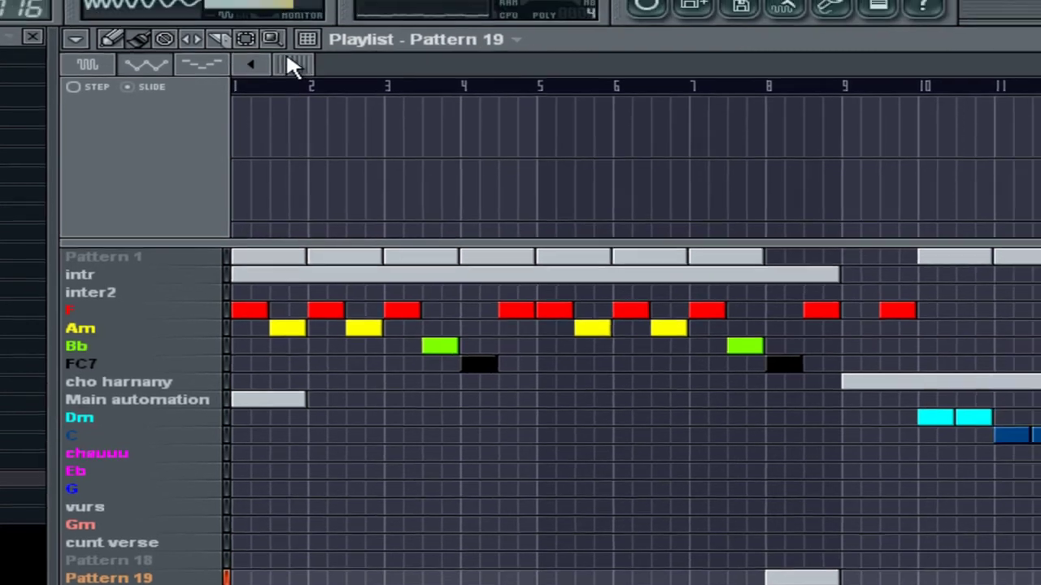
# View the Sn 43 notes of Pattern 19 in the piano roll and its drum steps in the step sequencer
pyautogui.moveTo(327, 50); pyautogui.dragTo(378, 50)
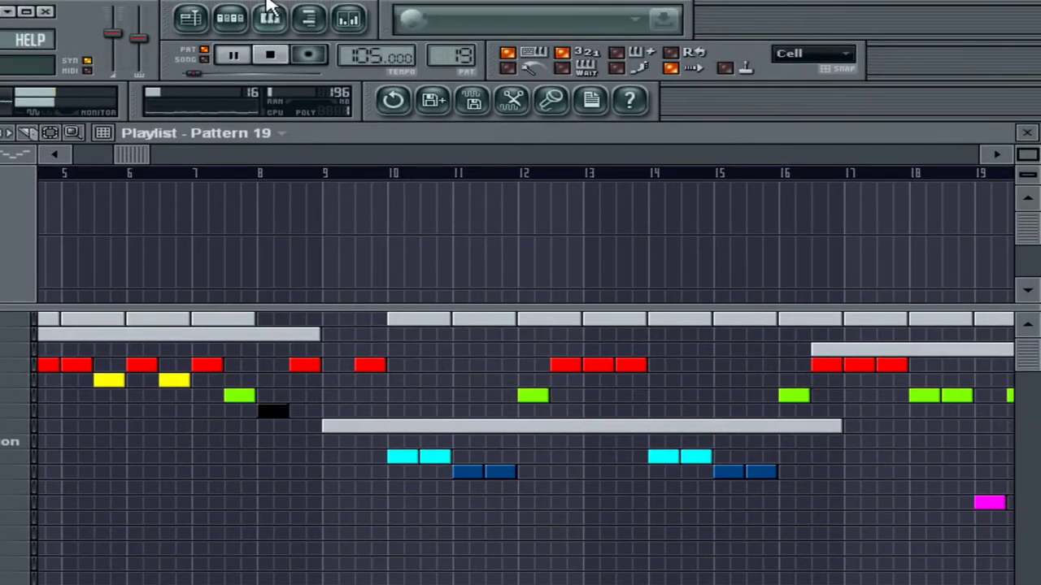
pyautogui.click(231, 18)
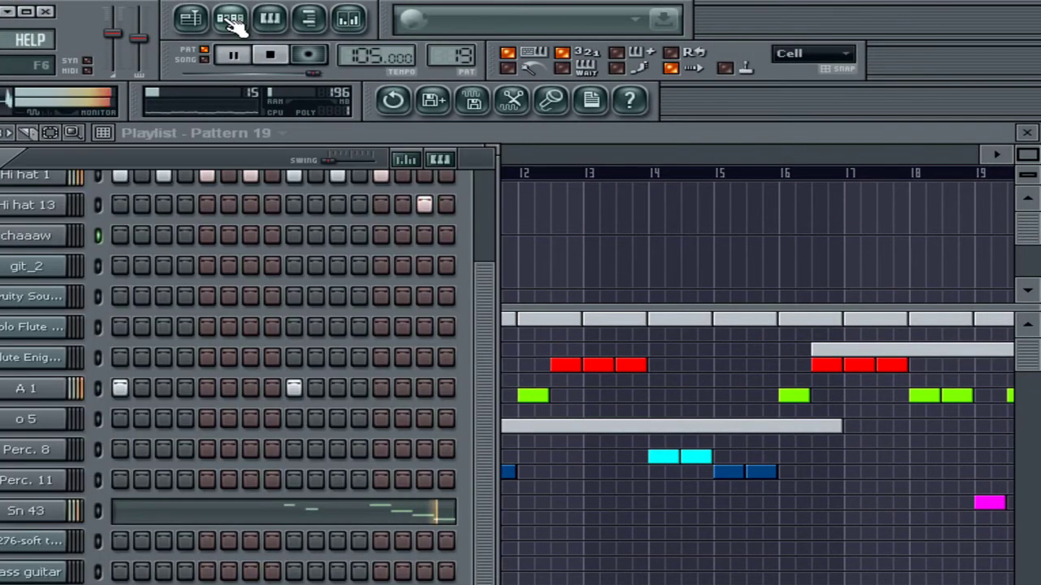
pyautogui.click(371, 511)
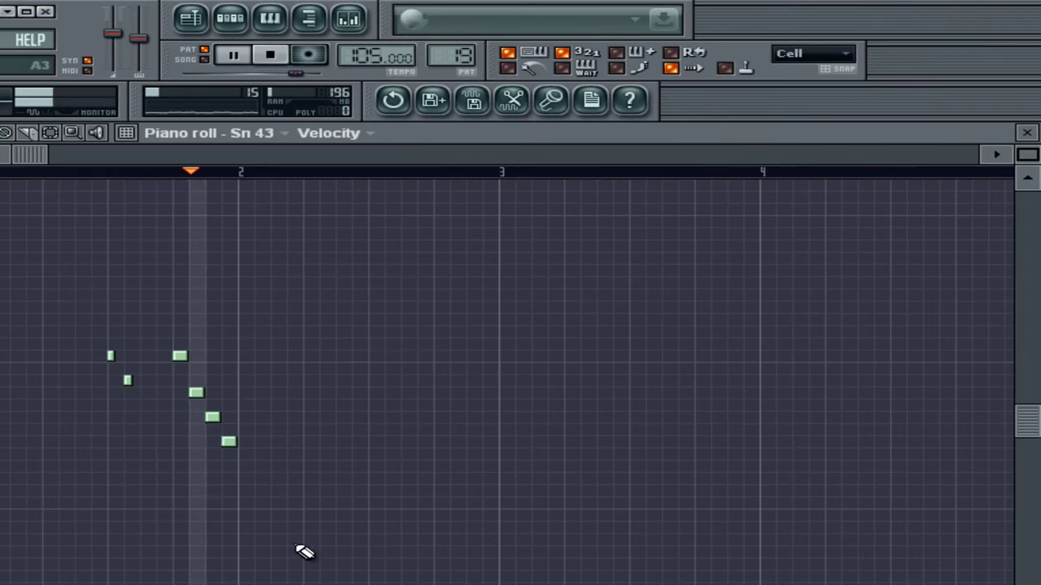
pyautogui.press('space')
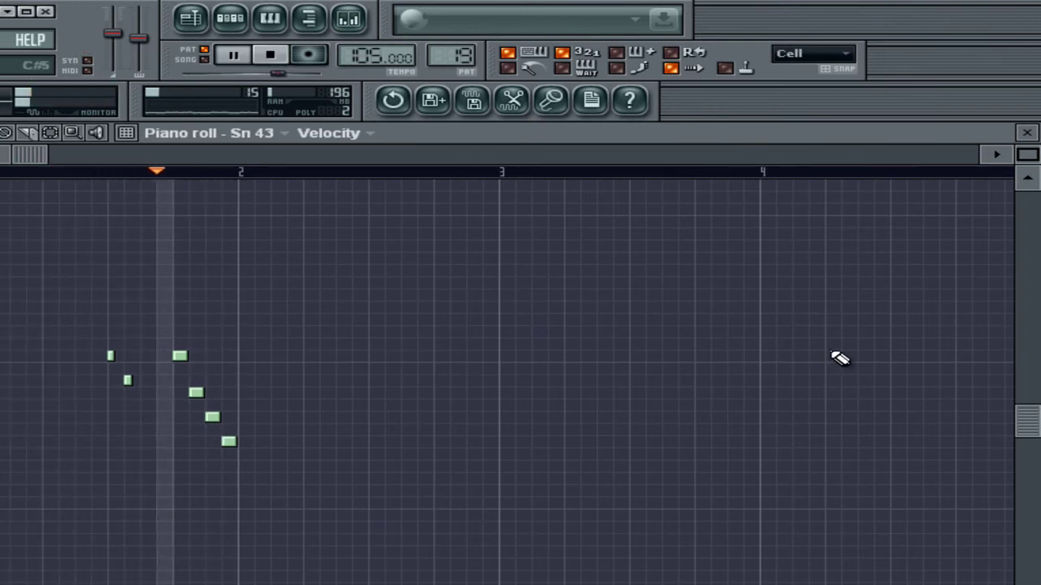
pyautogui.click(1027, 132)
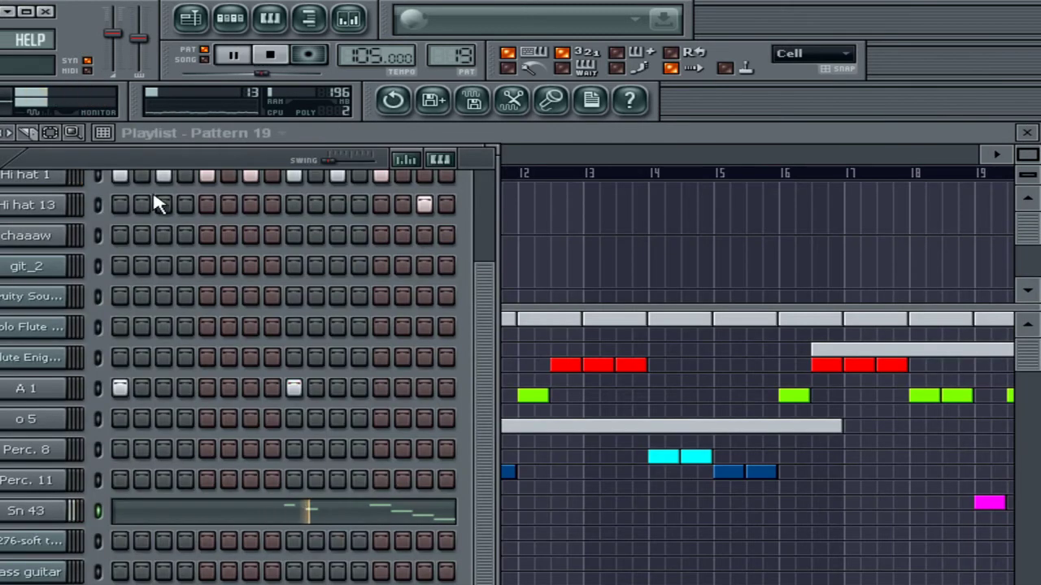
pyautogui.moveTo(483, 332); pyautogui.dragTo(495, 230)
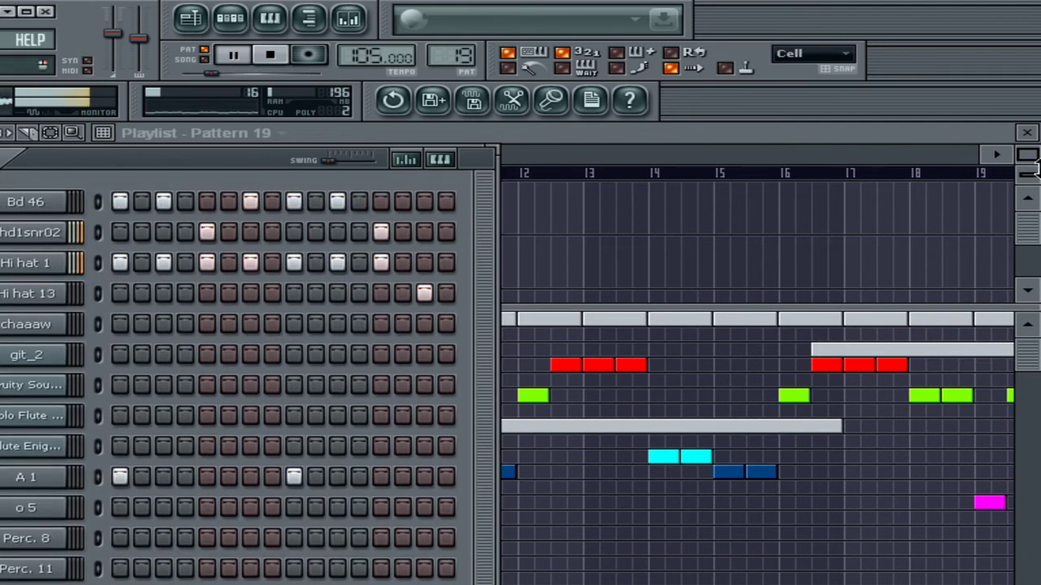
pyautogui.click(962, 129)
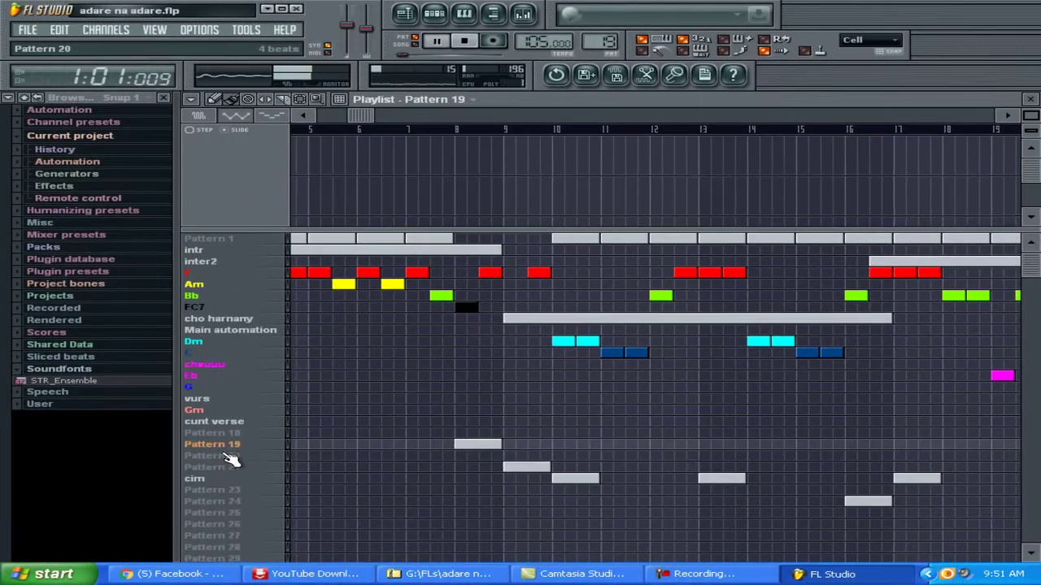
# Play Pattern 20 and Pattern 21, and view all of Pattern 21's channels and steps in the step sequencer
pyautogui.click(228, 458)
pyautogui.click(228, 470)
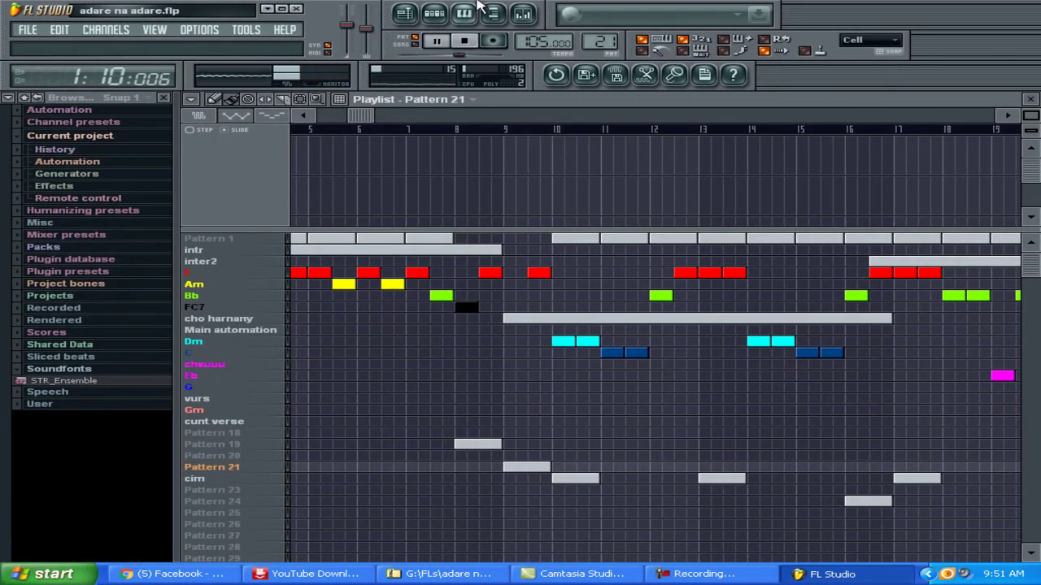
pyautogui.click(435, 14)
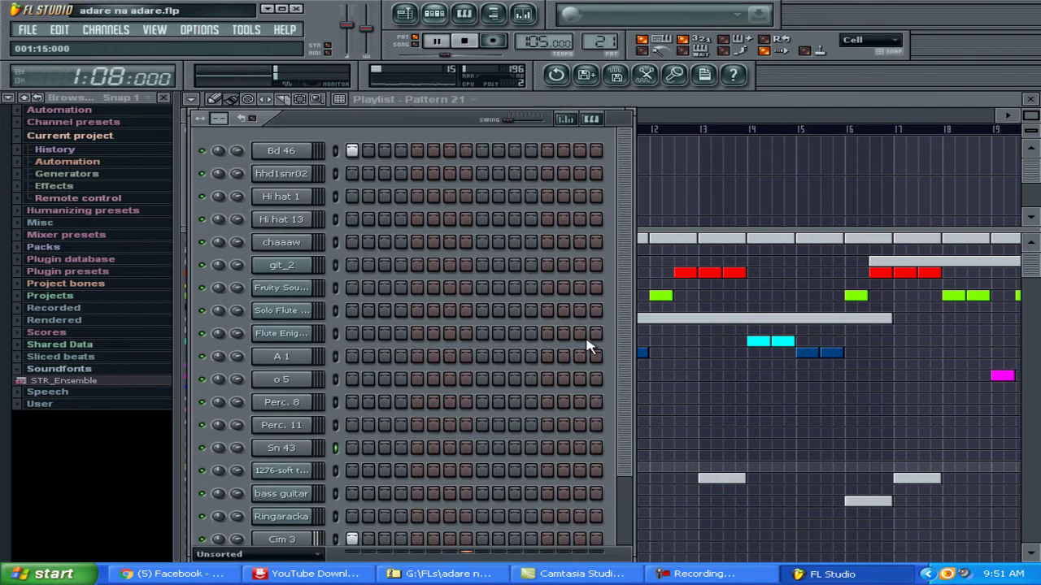
pyautogui.moveTo(621, 353); pyautogui.dragTo(636, 512)
pyautogui.scroll(3, 626, 160)
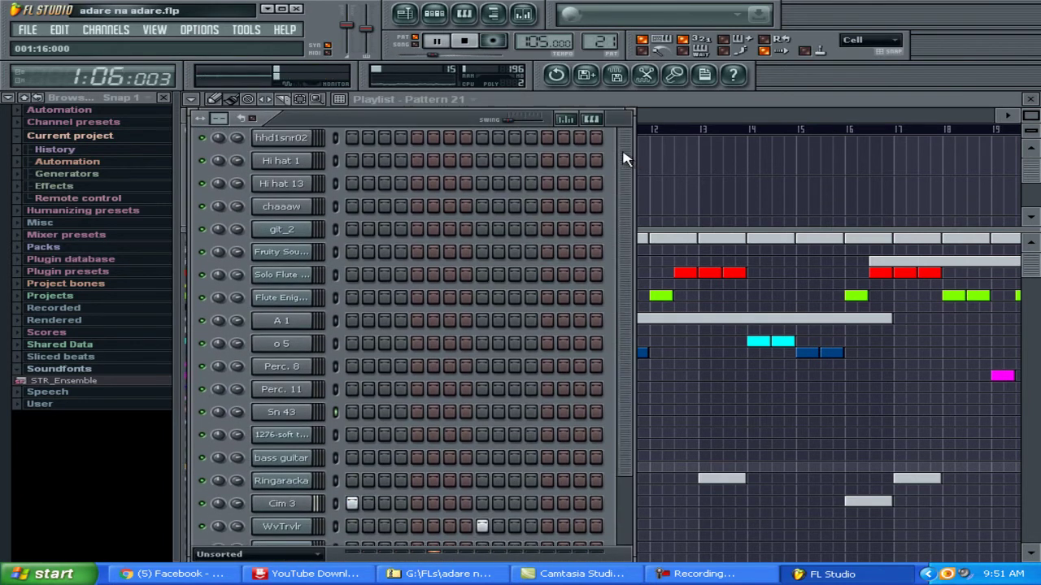
pyautogui.scroll(-3, 625, 201)
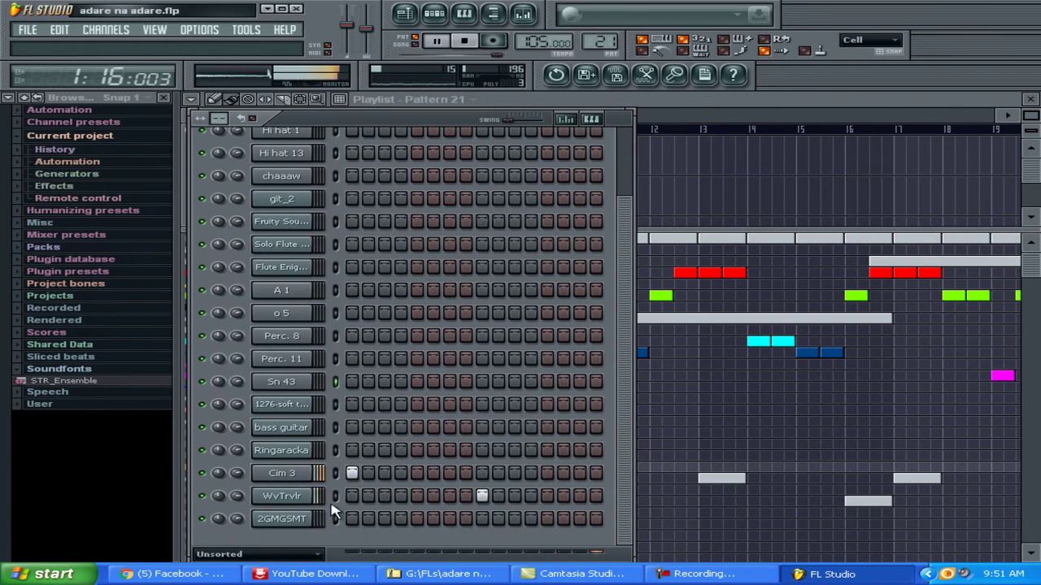
# Stop playback, audition ROLL 23.wav on the C5 key of the WvTrvlr channel's Wave Traveller plugin, and return to the Playlist
pyautogui.click(284, 497)
pyautogui.click(760, 203)
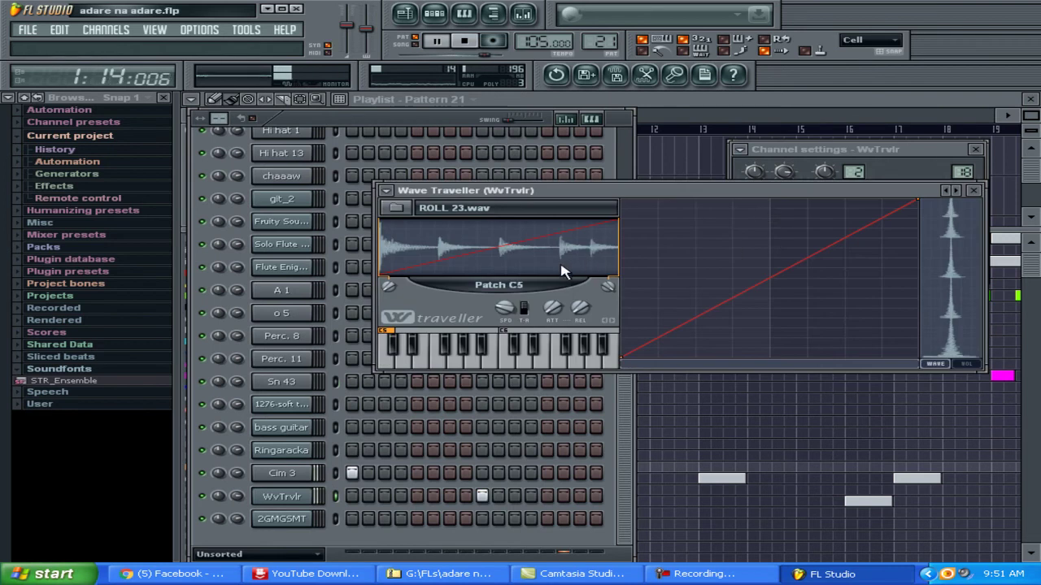
pyautogui.click(465, 42)
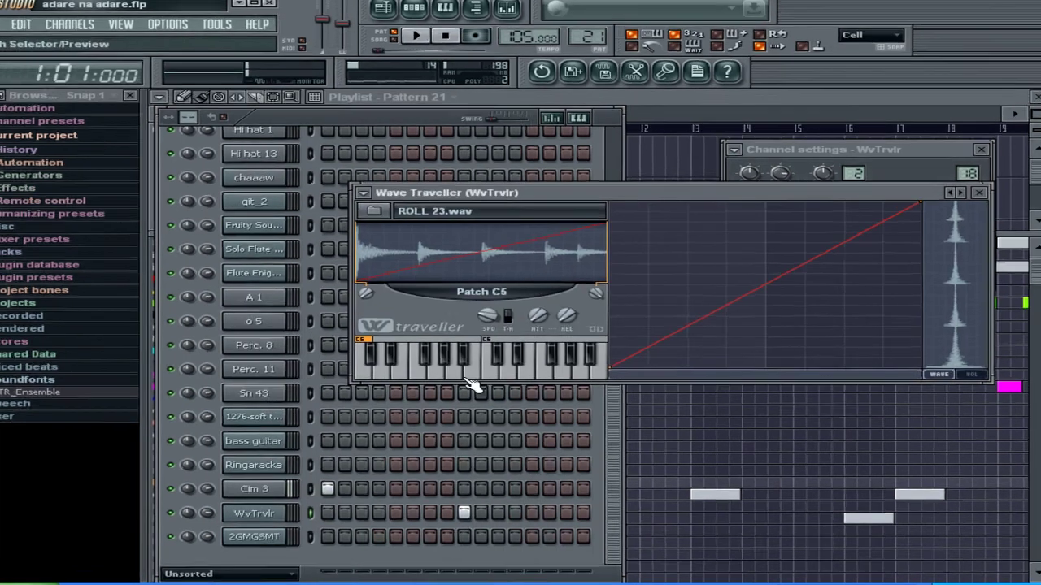
pyautogui.click(388, 359)
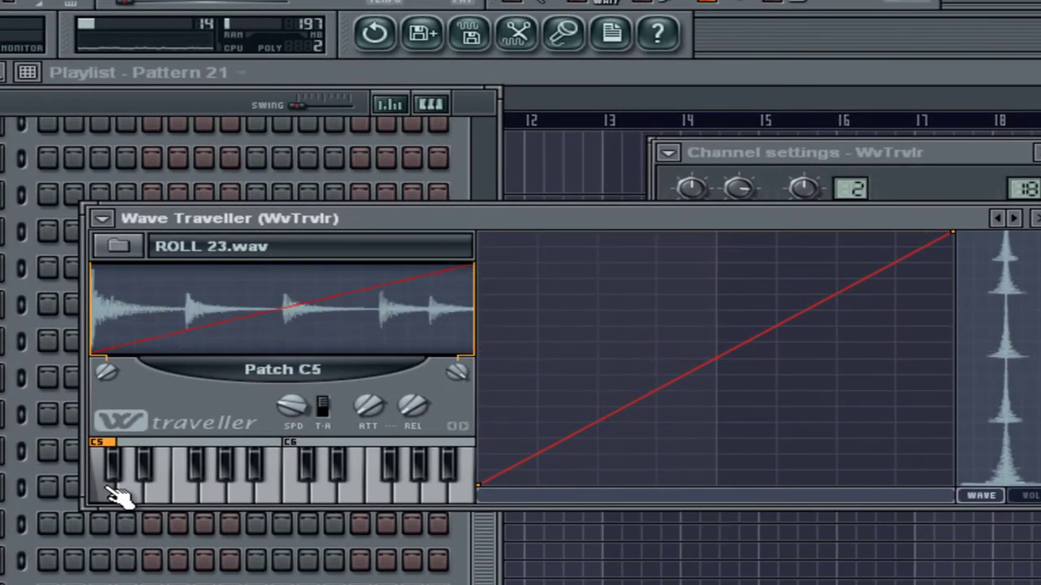
pyautogui.click(108, 489)
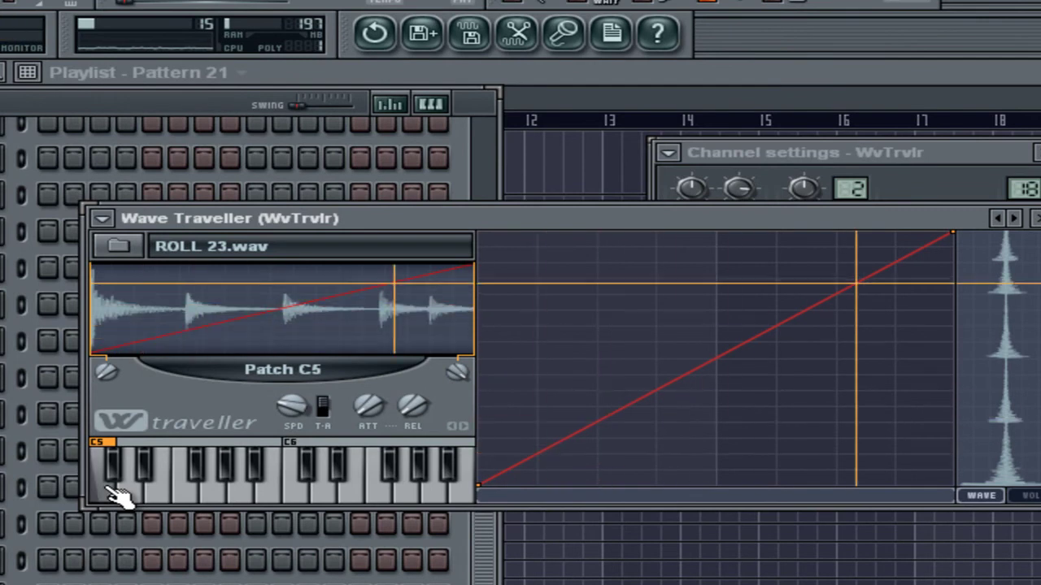
pyautogui.click(113, 492)
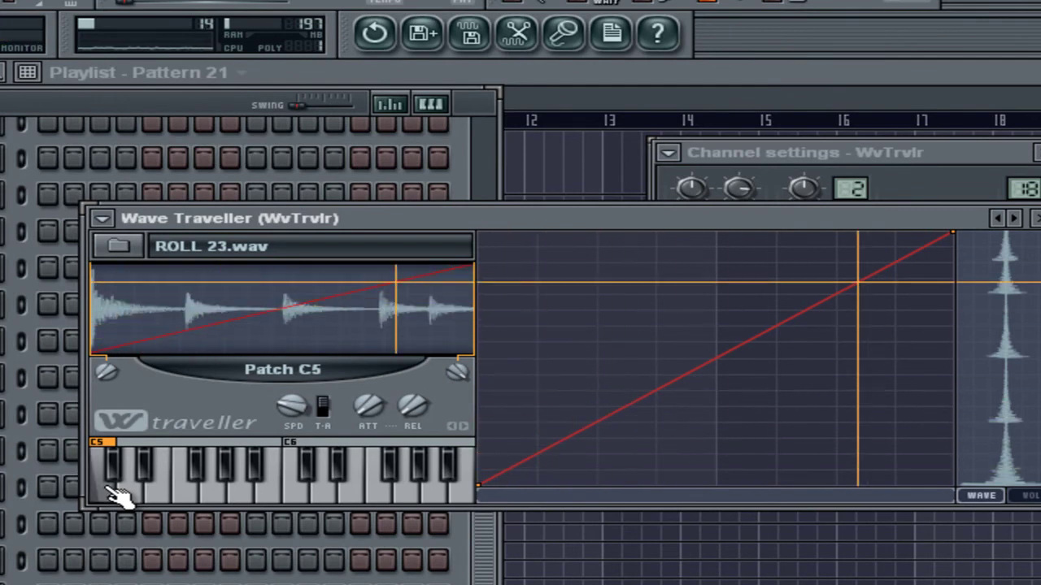
pyautogui.click(1039, 218)
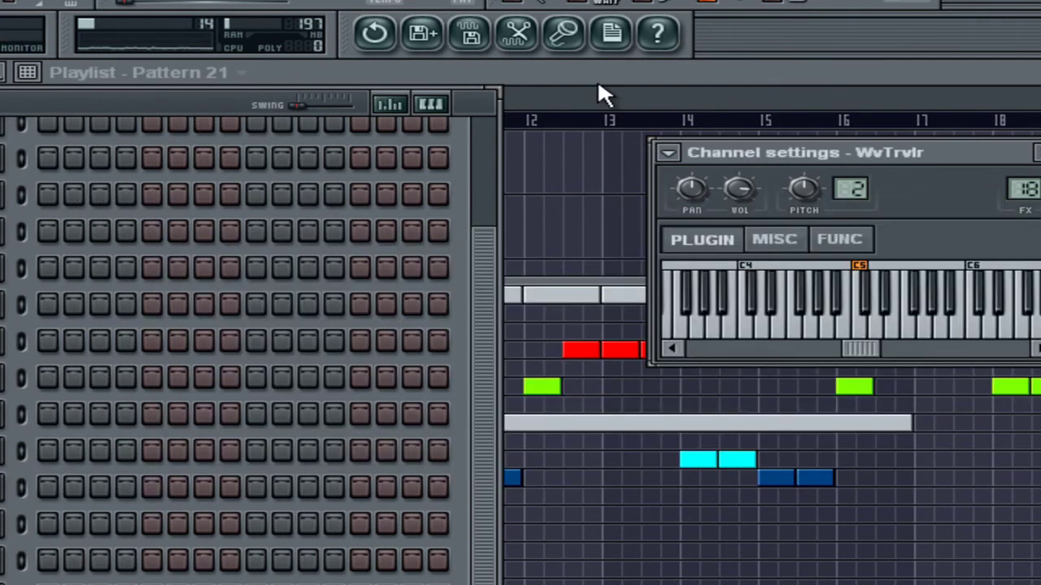
pyautogui.click(590, 79)
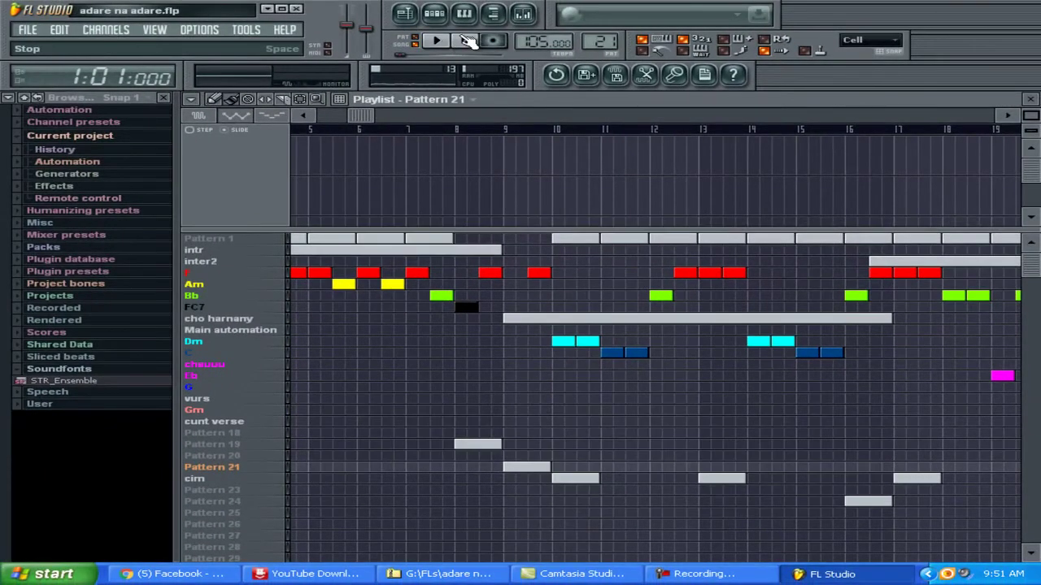
# Play the song from the beginning of the Playlist and follow the arrangement of the opening clips through bar 12
pyautogui.moveTo(353, 124); pyautogui.dragTo(297, 123)
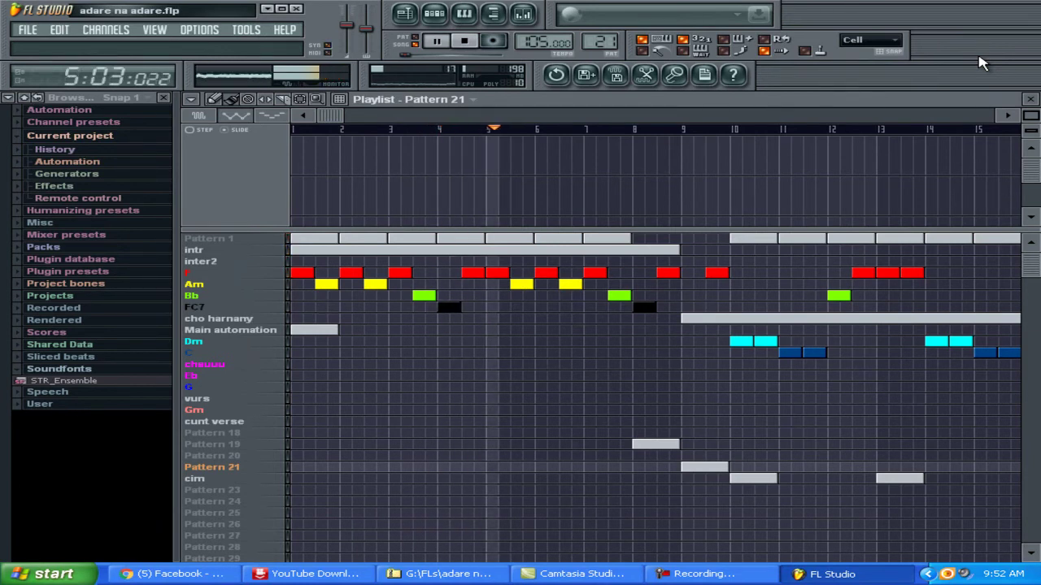
pyautogui.click(1007, 118)
pyautogui.click(1009, 119)
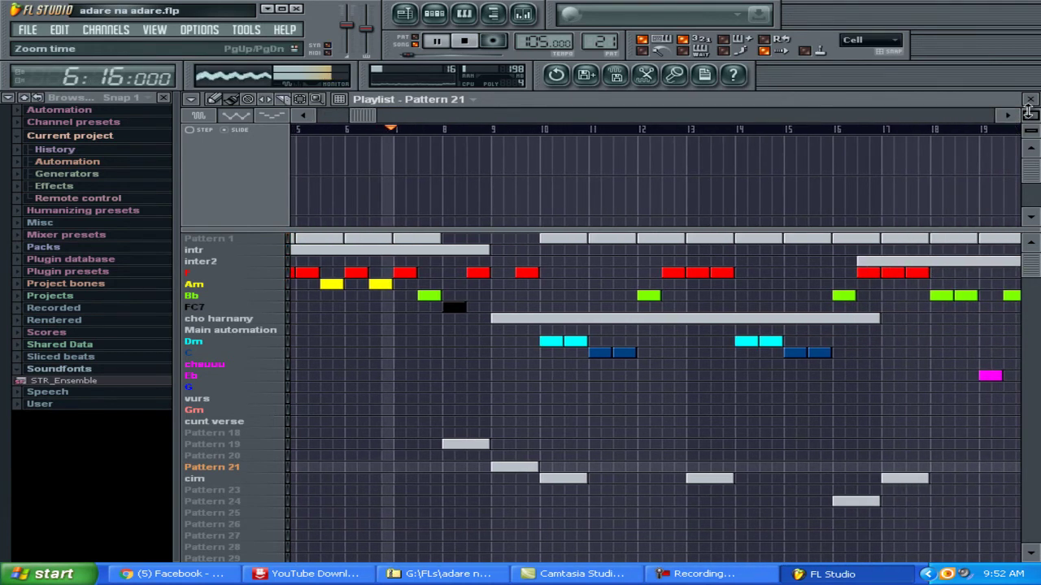
pyautogui.click(1010, 120)
pyautogui.click(1009, 119)
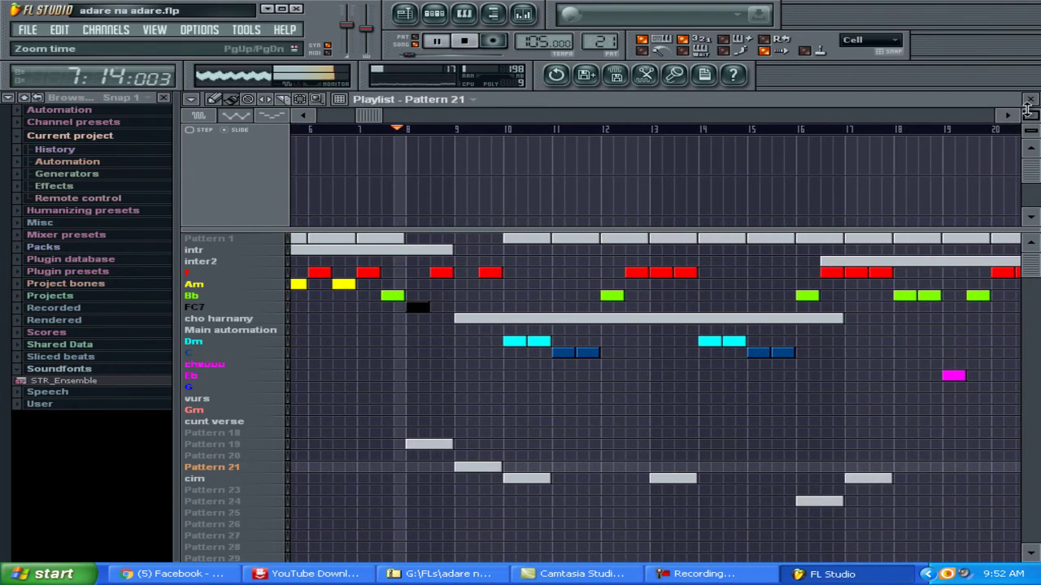
pyautogui.click(1007, 118)
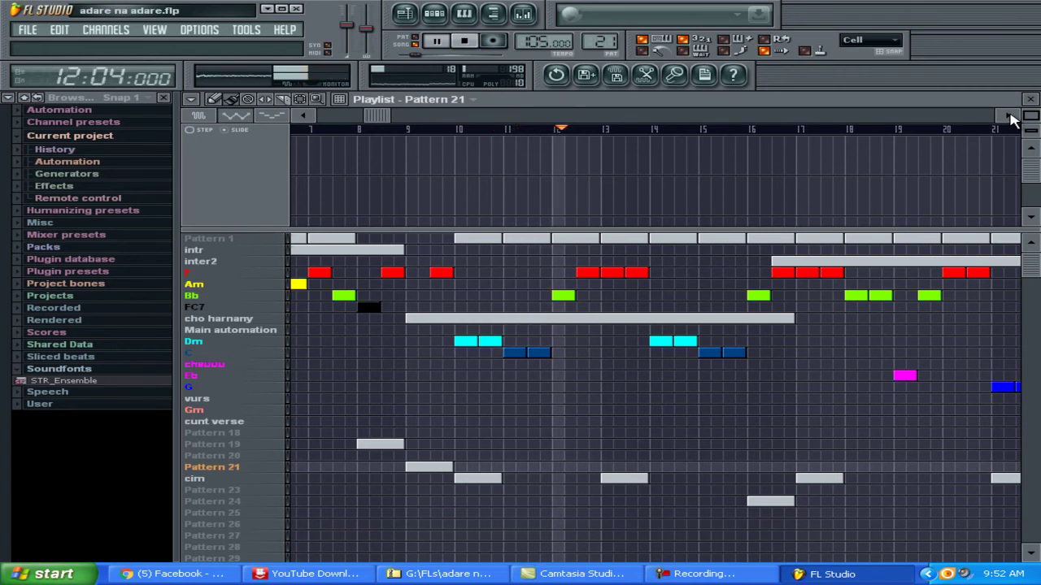
# Follow the playing arrangement through the cho harnany and inter2 sections up to the vurs and cunt verse clips around bar 28
pyautogui.click(1008, 115)
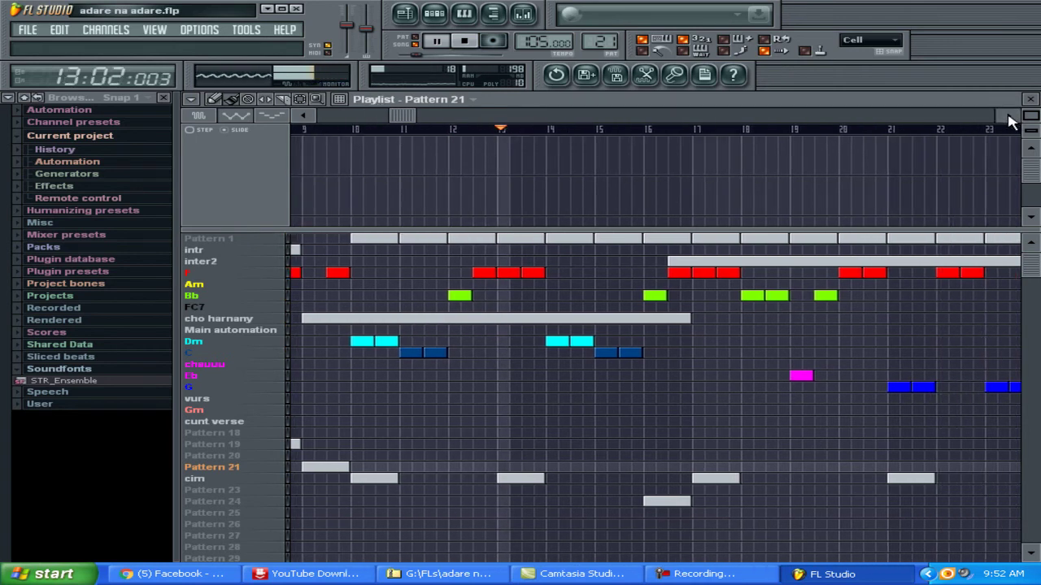
pyautogui.click(1010, 117)
pyautogui.click(1010, 117)
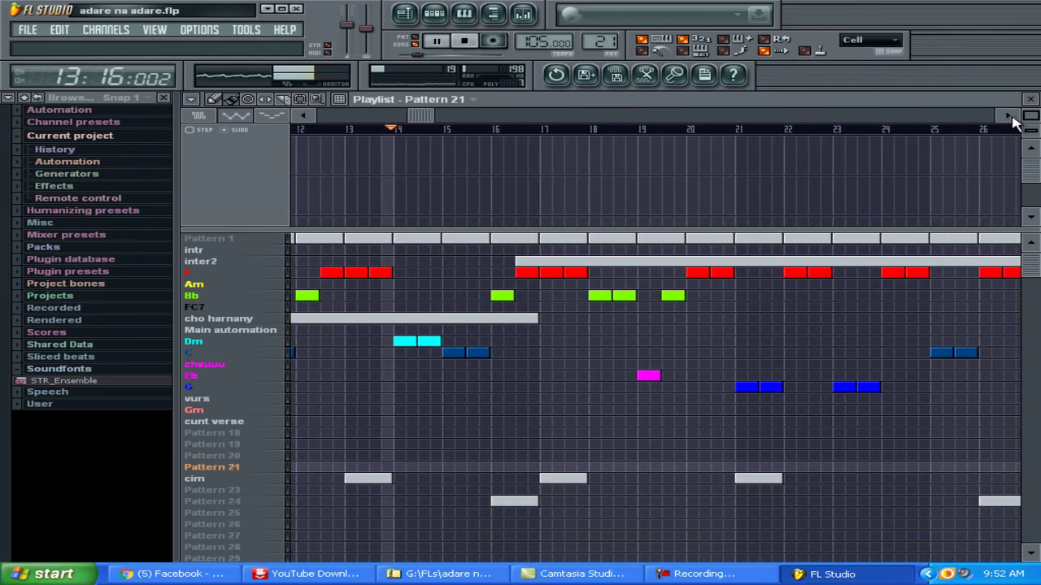
pyautogui.click(1009, 116)
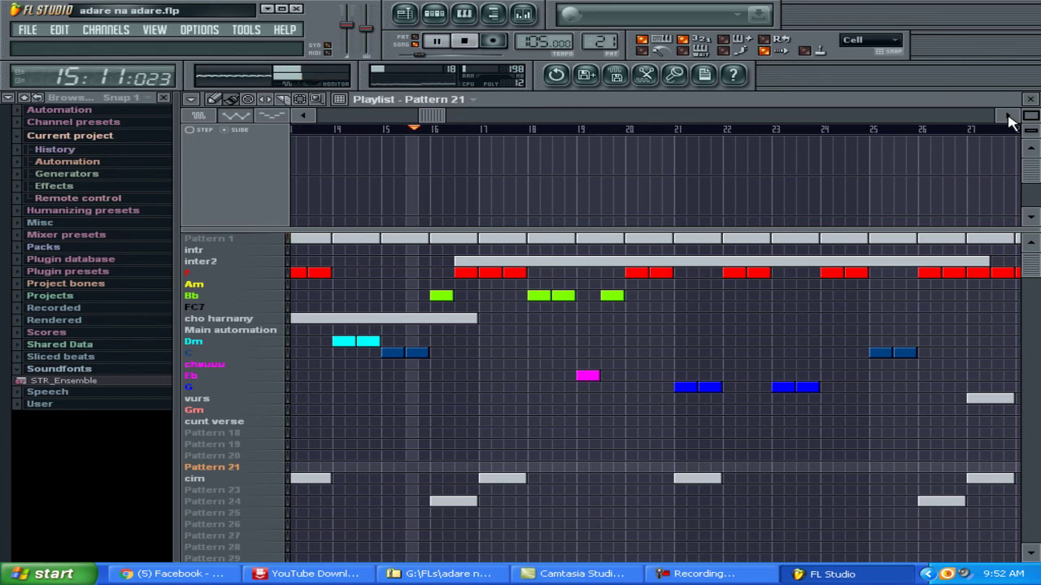
pyautogui.moveTo(1030, 262); pyautogui.dragTo(1030, 261)
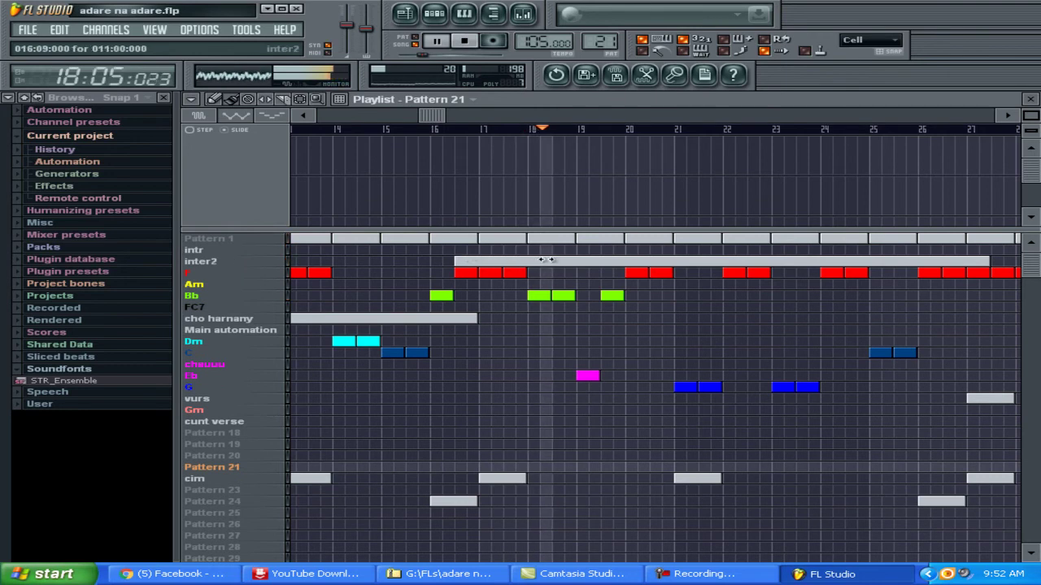
pyautogui.click(1006, 115)
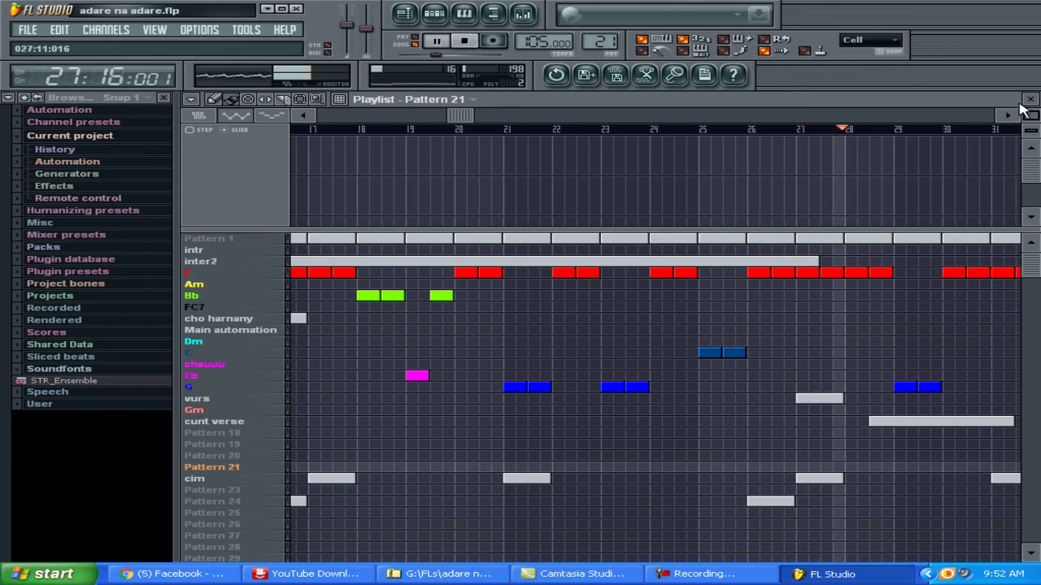
pyautogui.click(1006, 119)
pyautogui.click(1007, 120)
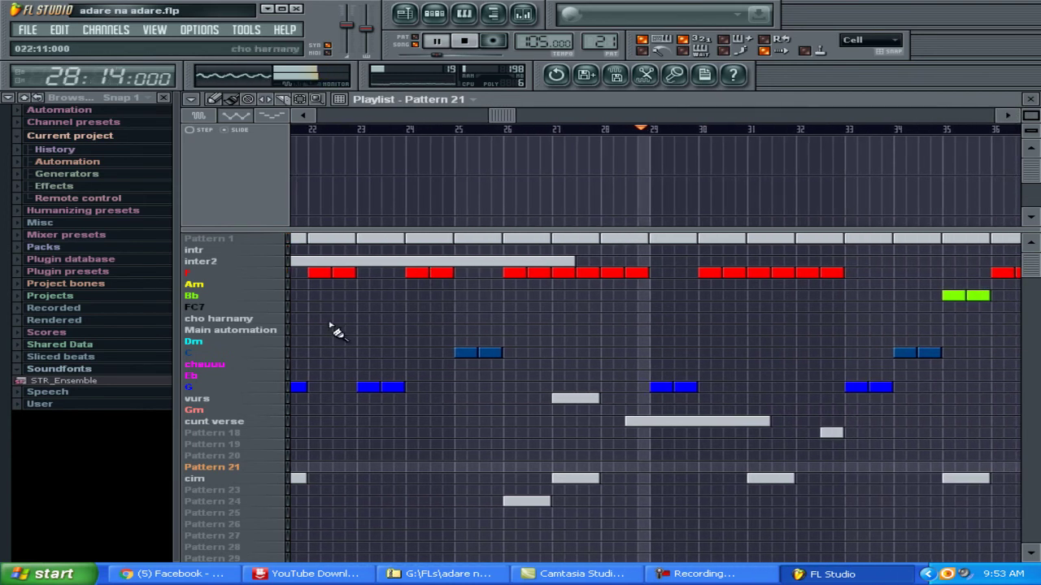
# Select the cho harnany and chauuu patterns in the Playlist and follow the playing arrangement from bar 29 to bar 40
pyautogui.click(242, 321)
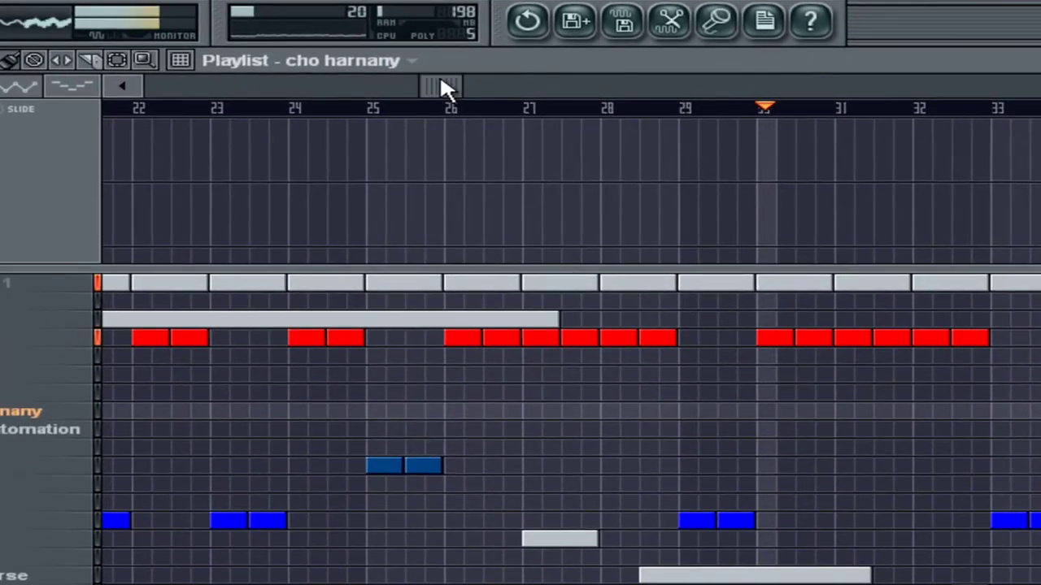
pyautogui.moveTo(442, 81); pyautogui.dragTo(533, 85)
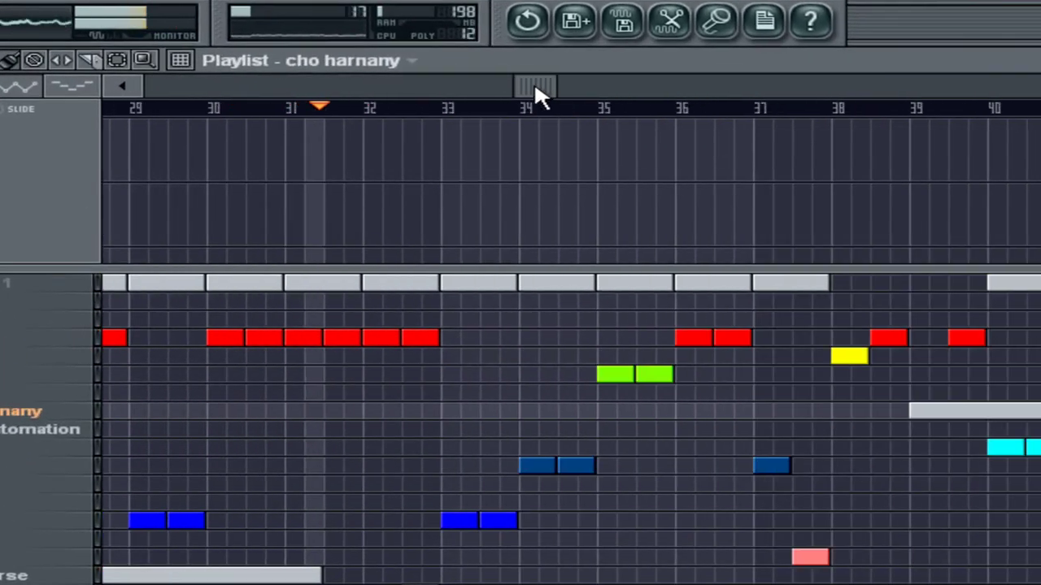
pyautogui.click(8, 486)
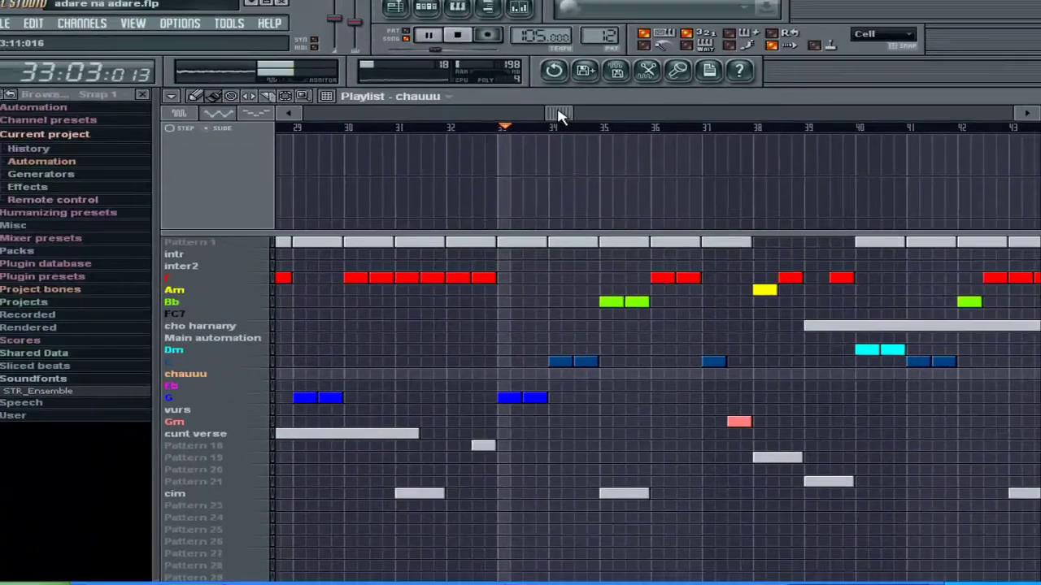
pyautogui.moveTo(535, 86); pyautogui.dragTo(301, 109)
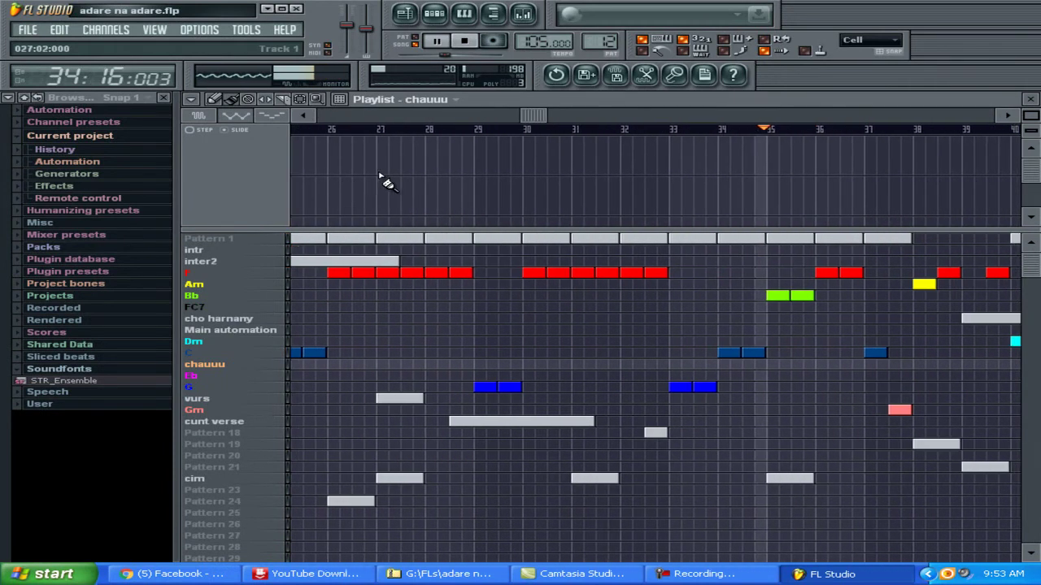
pyautogui.moveTo(1008, 118); pyautogui.dragTo(1008, 118)
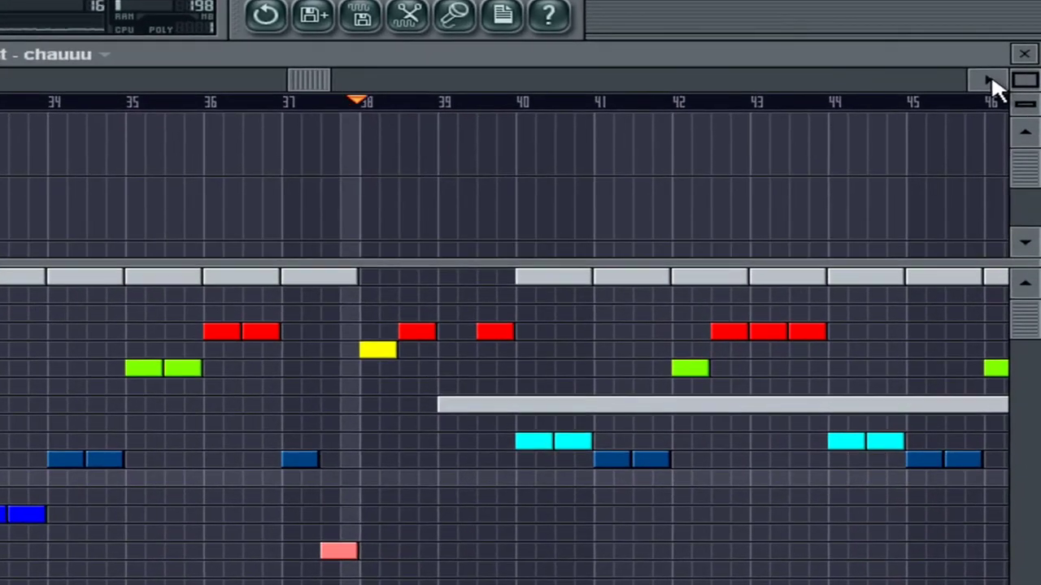
pyautogui.moveTo(1009, 118); pyautogui.dragTo(1008, 117)
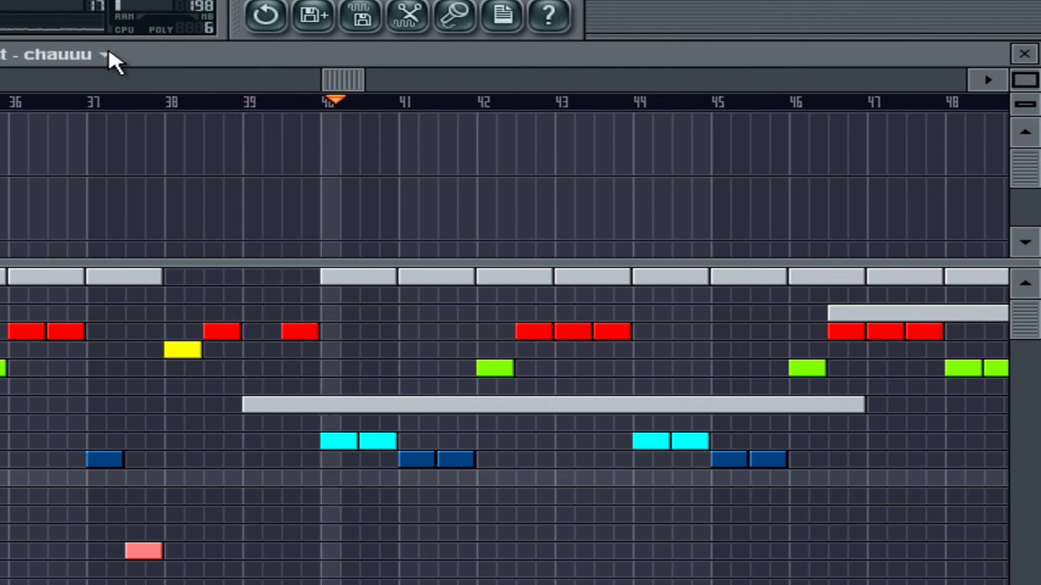
# Stop the song, replay the transition into the second cho harnany clip from about bar 37, and stop playback again
pyautogui.click(23, 103)
pyautogui.press('space')
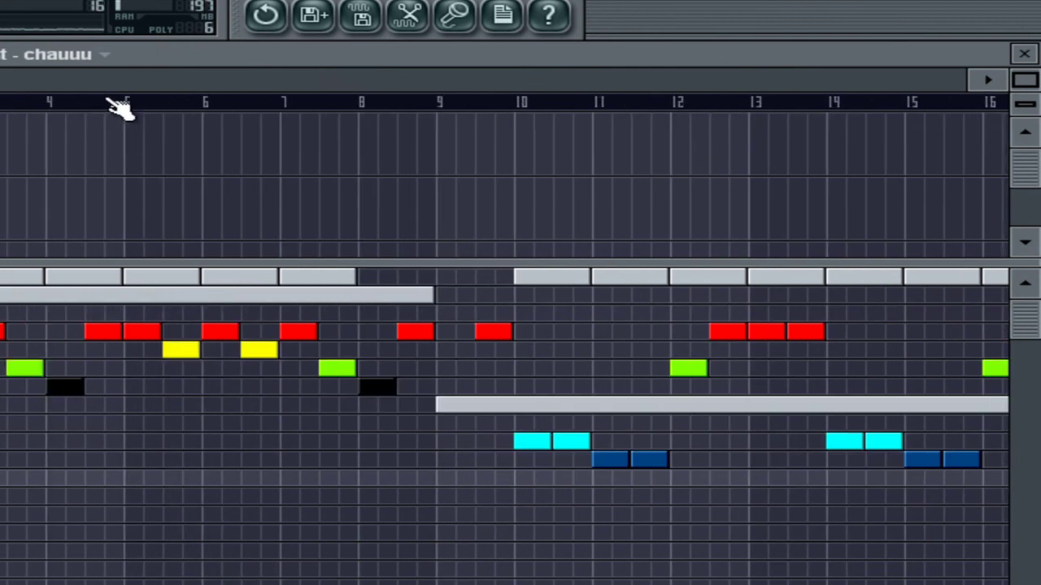
pyautogui.moveTo(102, 81)
pyautogui.mouseDown()
pyautogui.moveTo(231, 94)
pyautogui.moveTo(803, 92)
pyautogui.mouseUp()
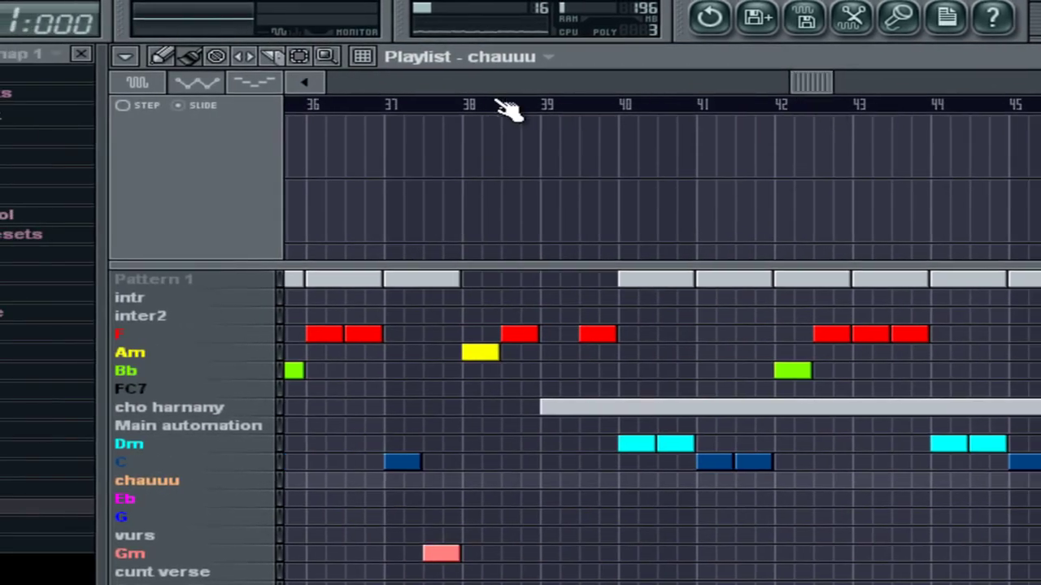
pyautogui.click(439, 103)
pyautogui.press('space')
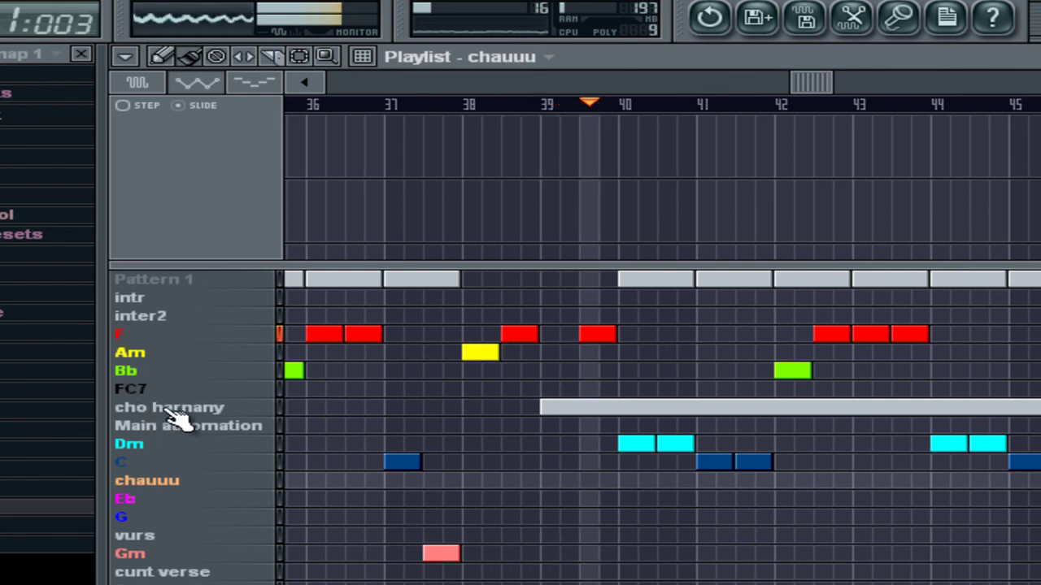
pyautogui.press('space')
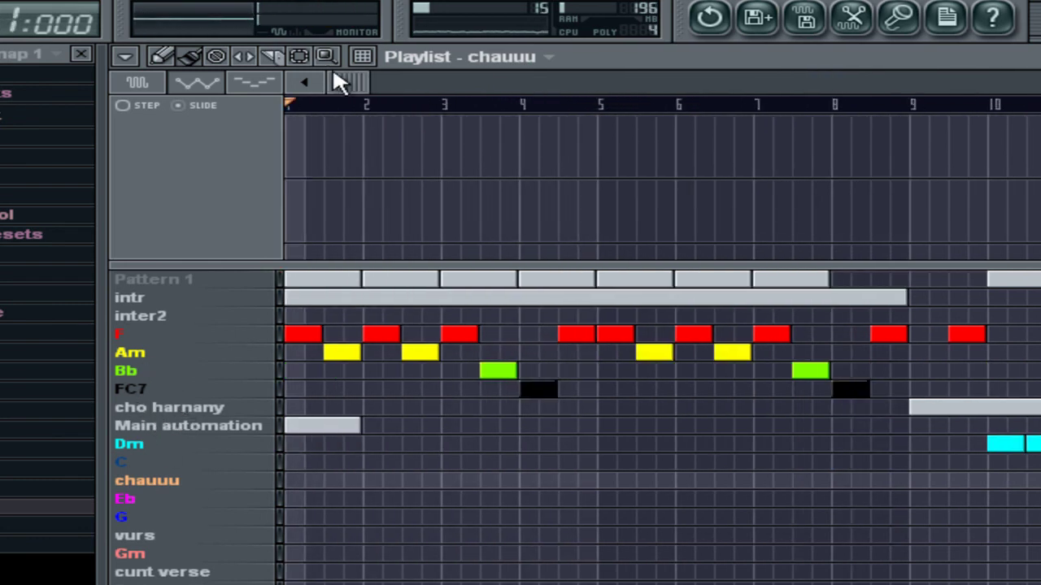
# Add back-to-back chauuu clips to the Playlist from bar 1 into bar 7, playing the song from the start meanwhile
pyautogui.moveTo(345, 82); pyautogui.dragTo(127, 107)
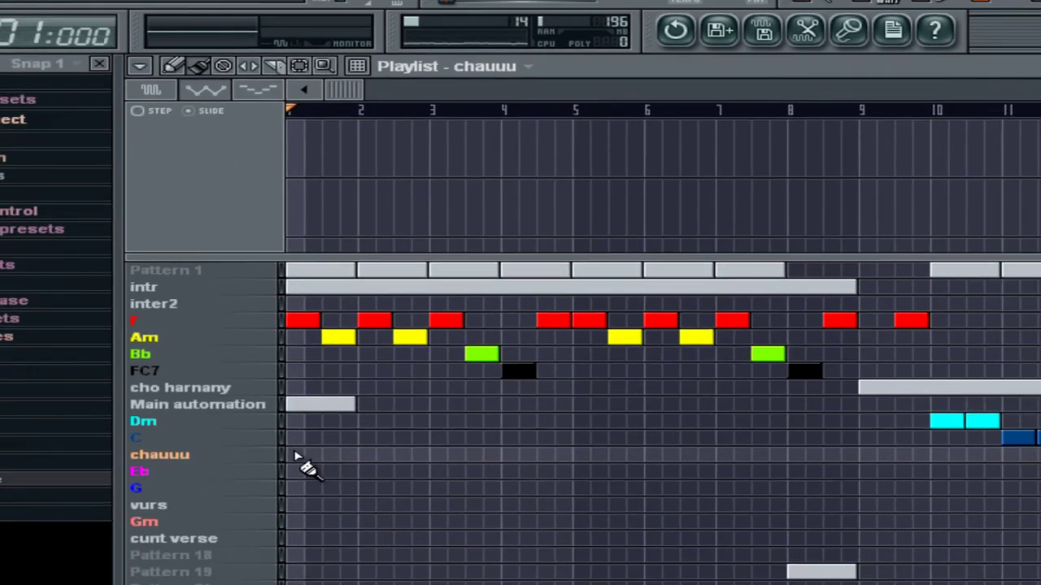
pyautogui.click(296, 481)
pyautogui.click(335, 480)
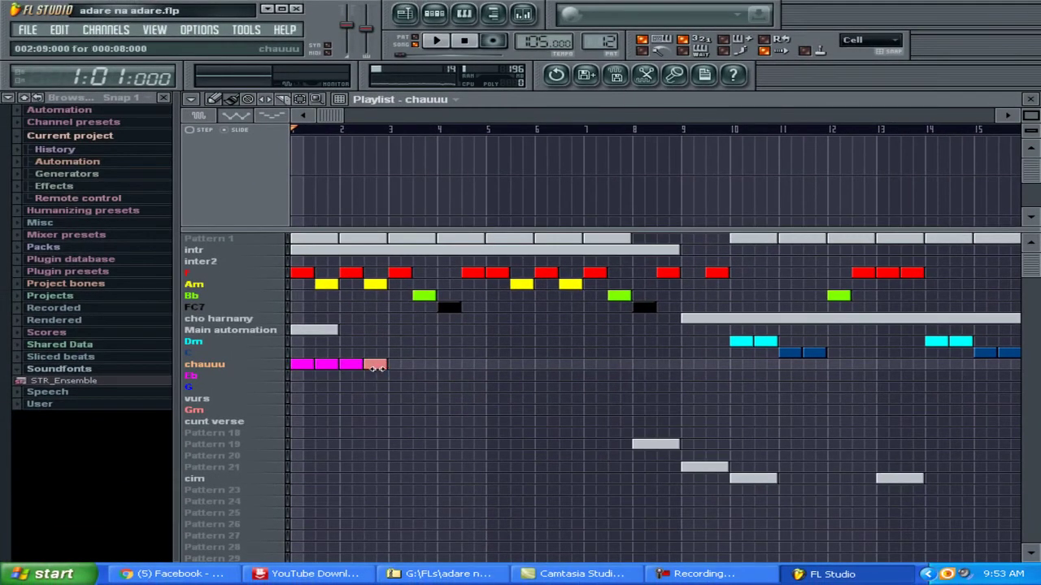
pyautogui.click(438, 41)
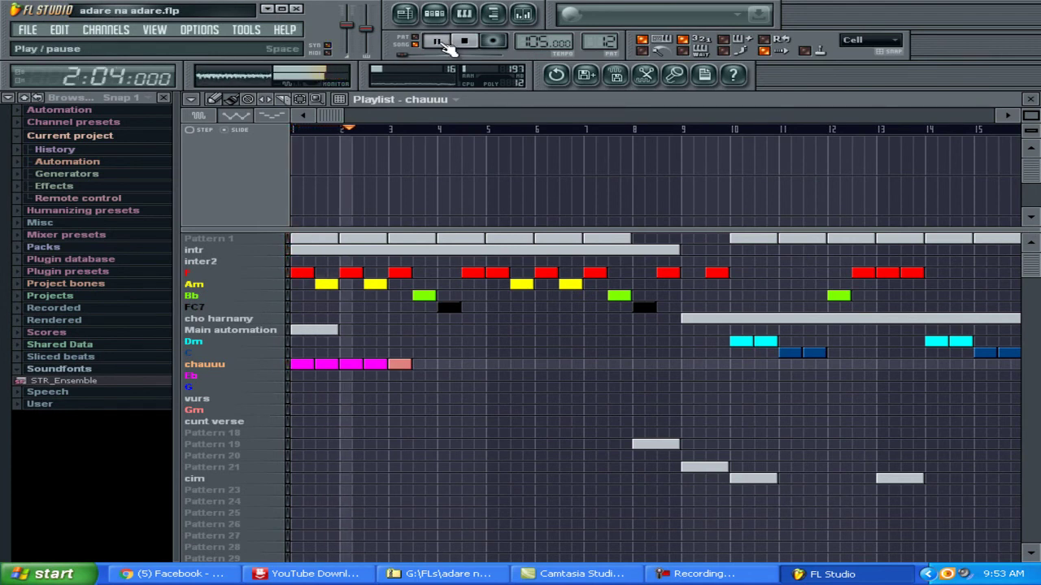
pyautogui.click(429, 364)
pyautogui.click(447, 365)
pyautogui.click(472, 364)
pyautogui.click(496, 365)
pyautogui.click(521, 366)
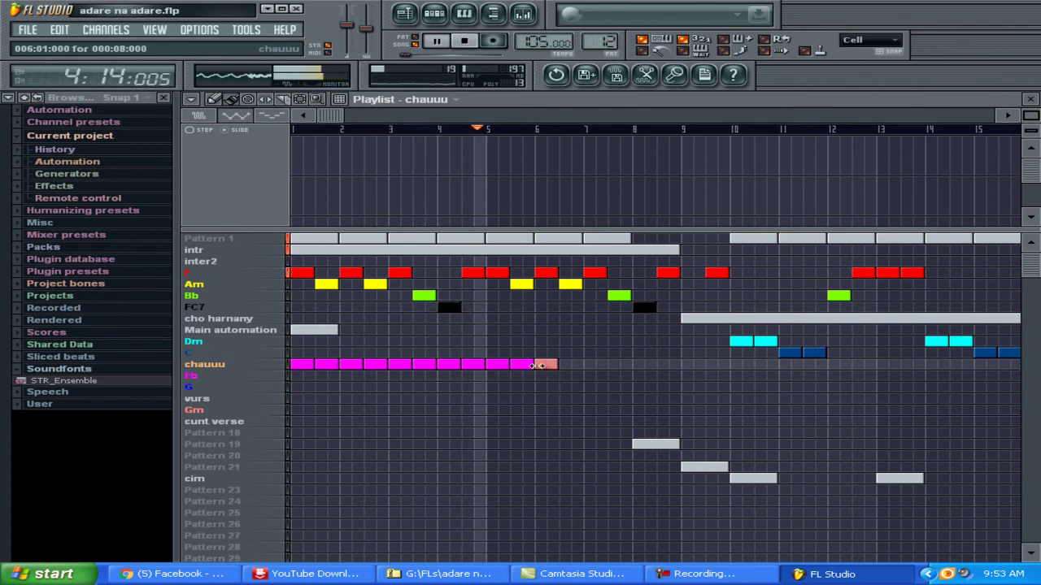
pyautogui.click(545, 366)
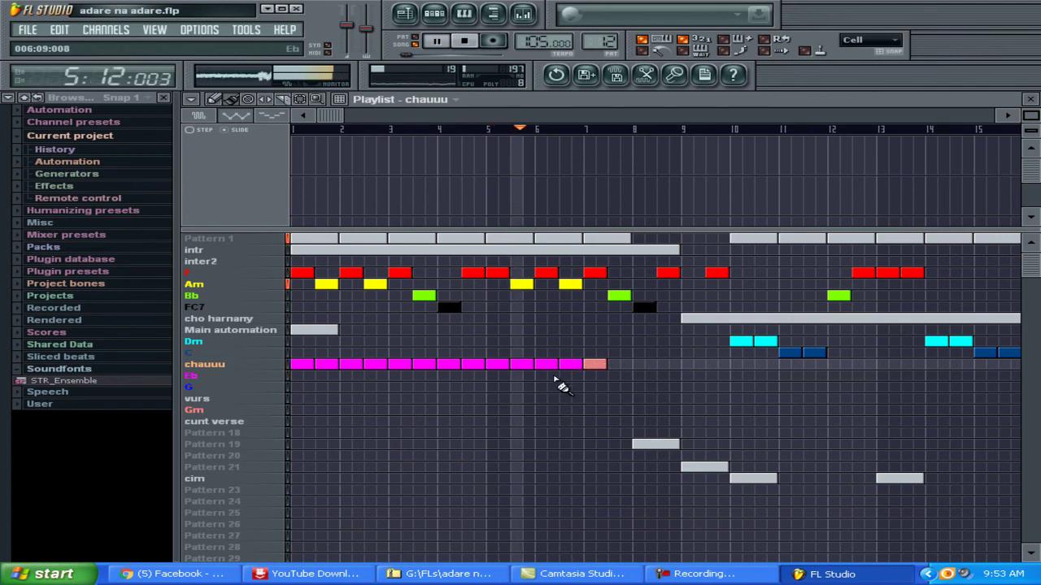
# Delete all the chauuu clips from the opening bars of the Playlist and stop playback
pyautogui.click(597, 364)
pyautogui.rightClick(599, 365)
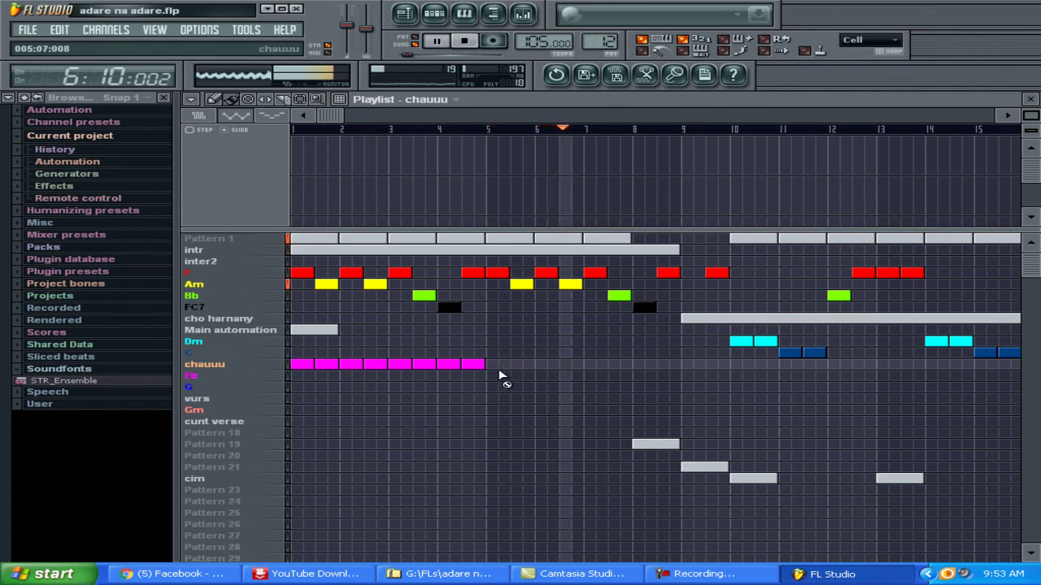
pyautogui.rightClick(400, 365)
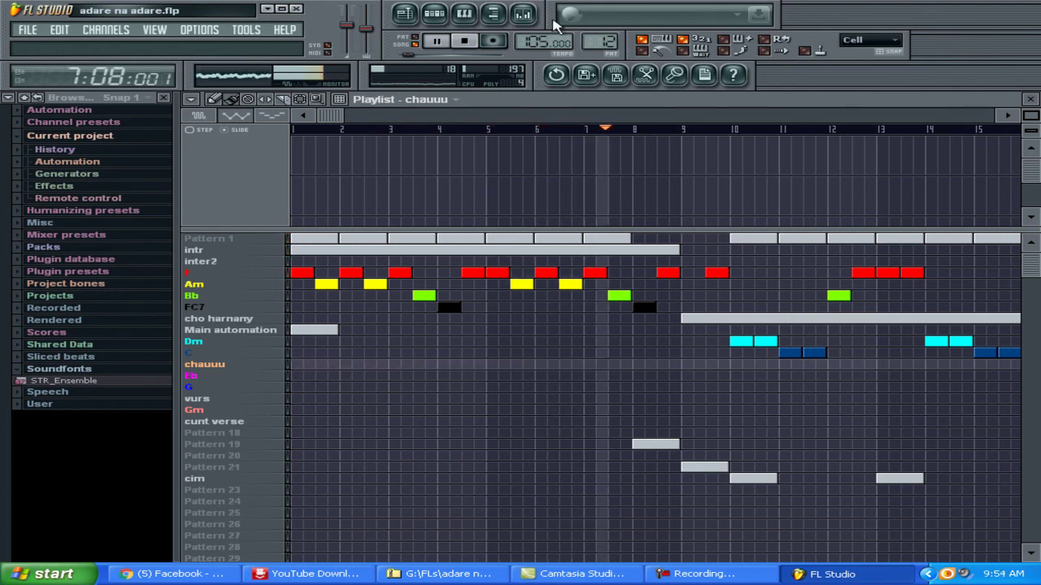
pyautogui.click(465, 41)
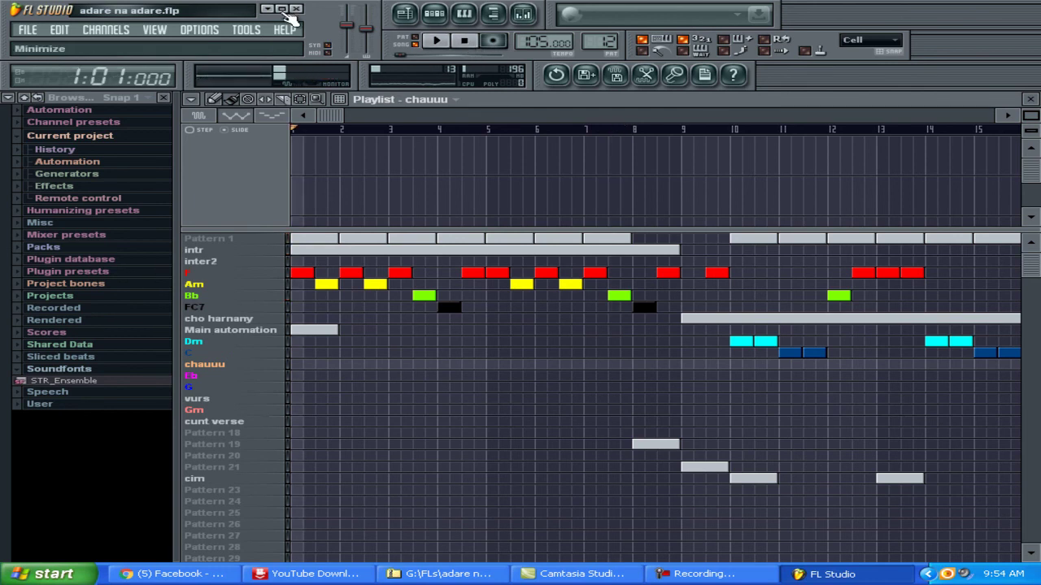
# Close FL Studio without saving changes to adare na adare.flp and go back from the zip contents to the G:\FLs folder
pyautogui.click(299, 10)
pyautogui.click(530, 332)
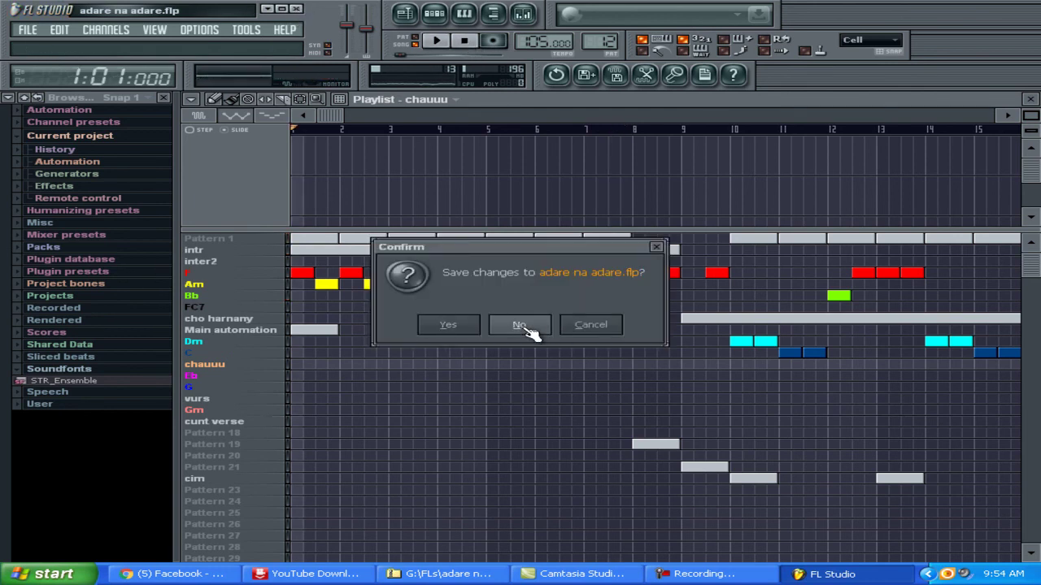
pyautogui.click(513, 121)
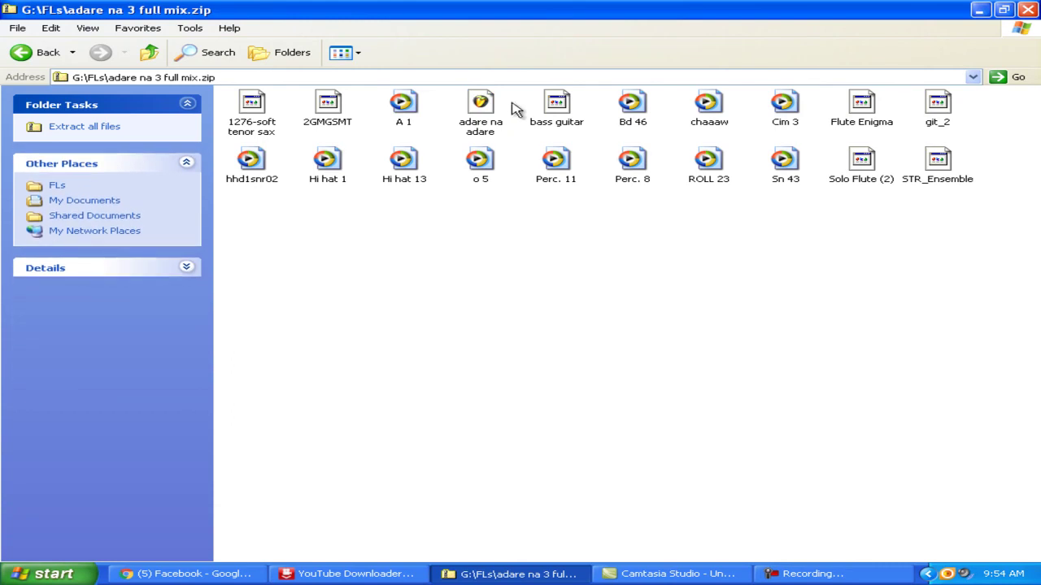
pyautogui.click(24, 55)
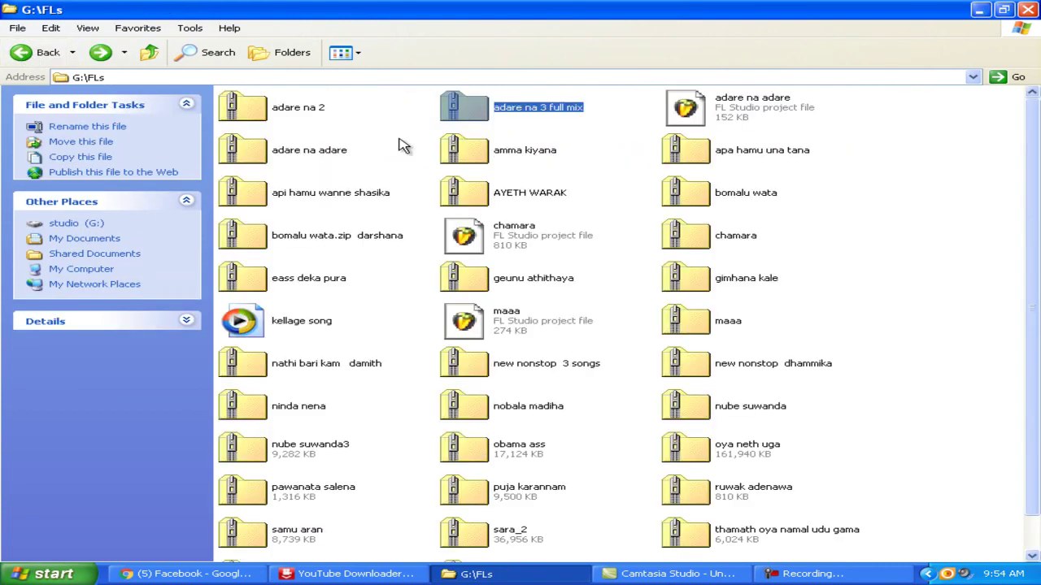
# Copy the adare na 3 full mix zip file from G:\FLs and paste it onto the desktop
pyautogui.click(859, 249)
pyautogui.click(476, 108)
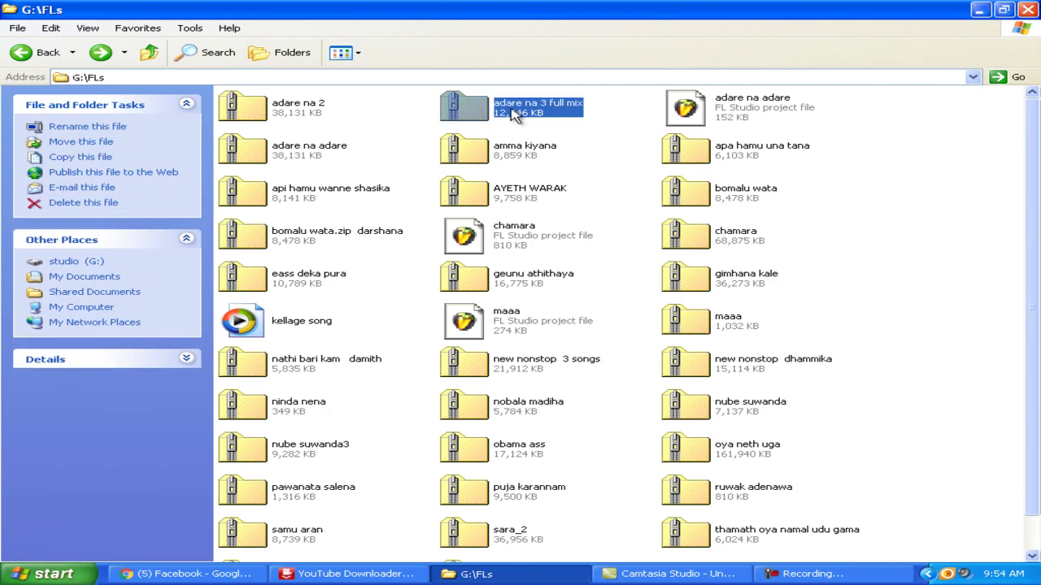
pyautogui.rightClick(462, 104)
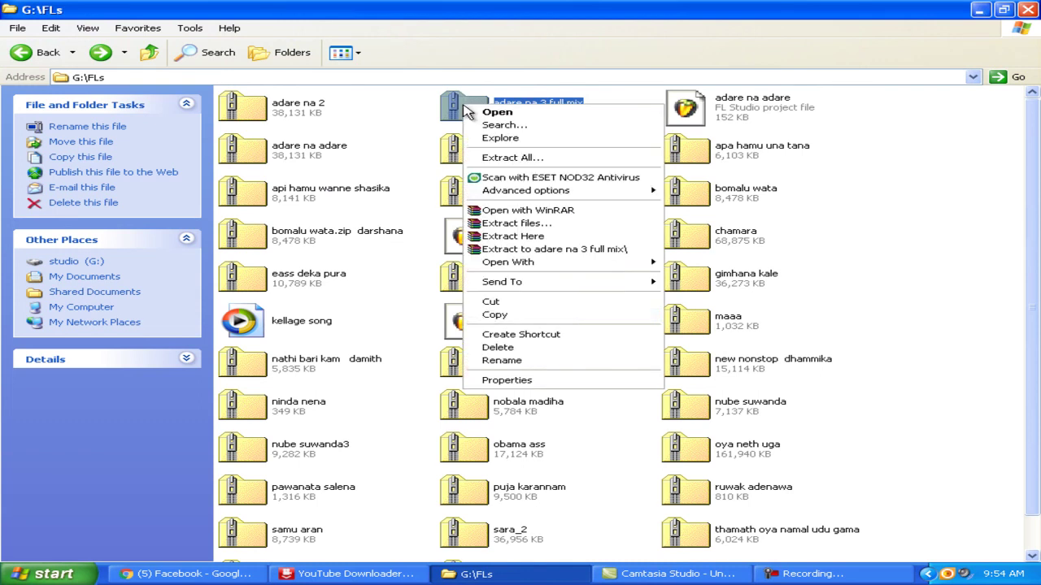
pyautogui.click(543, 321)
pyautogui.click(902, 205)
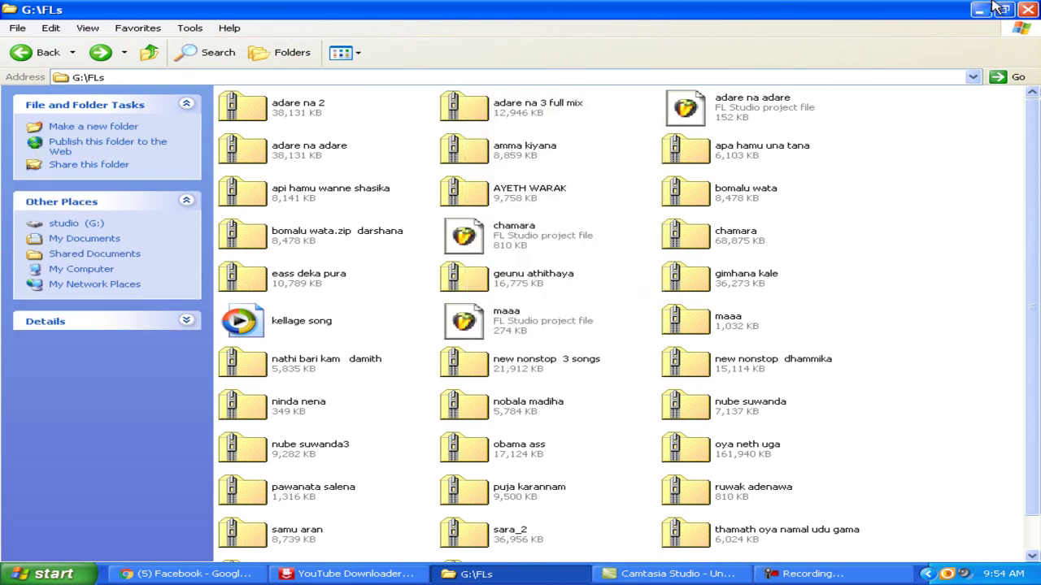
pyautogui.click(979, 9)
pyautogui.rightClick(779, 270)
pyautogui.click(813, 311)
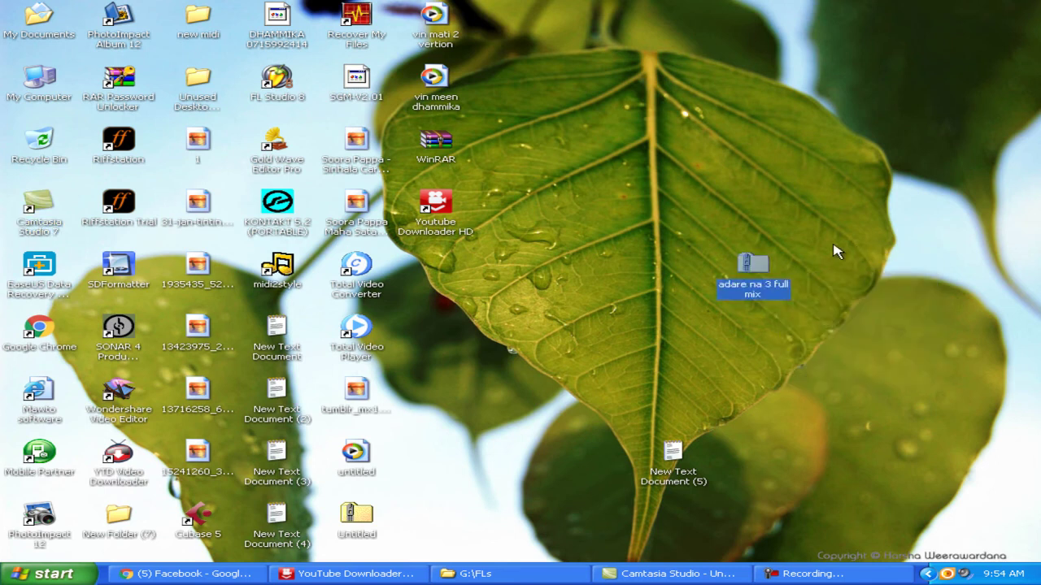